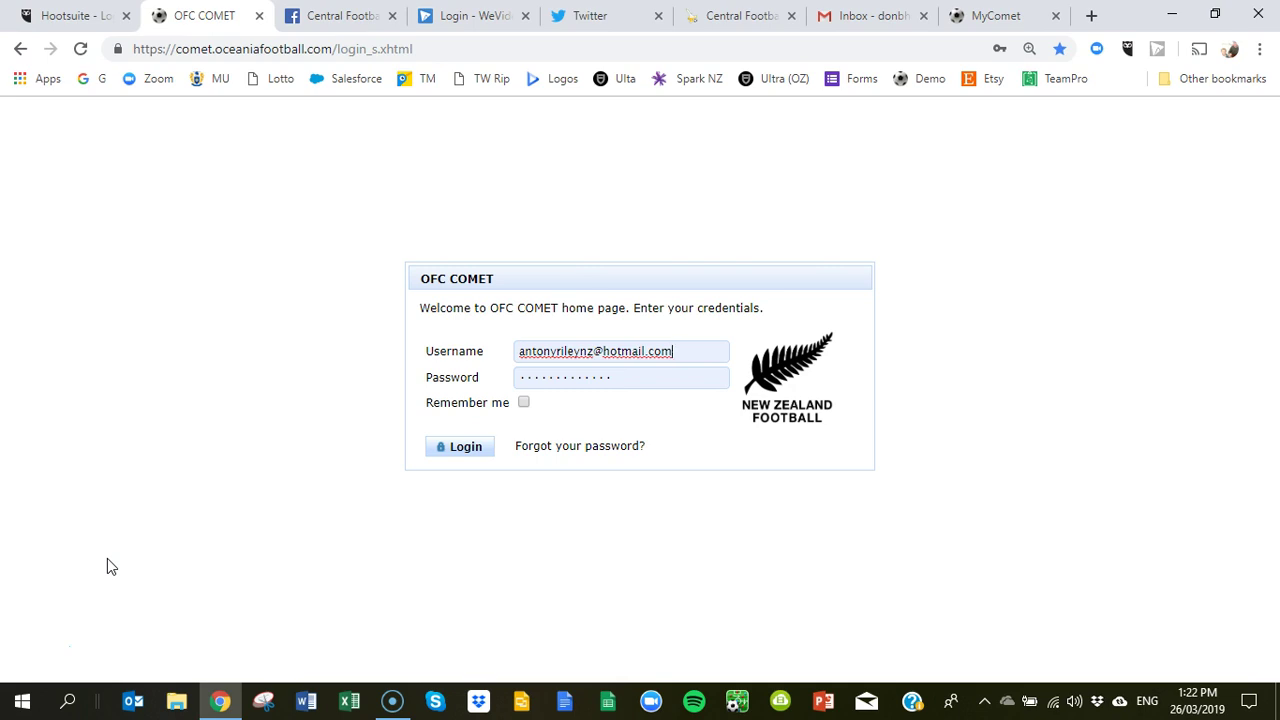
Log in with the prefilled credentials and show the referee's list of next matches.
click(463, 449)
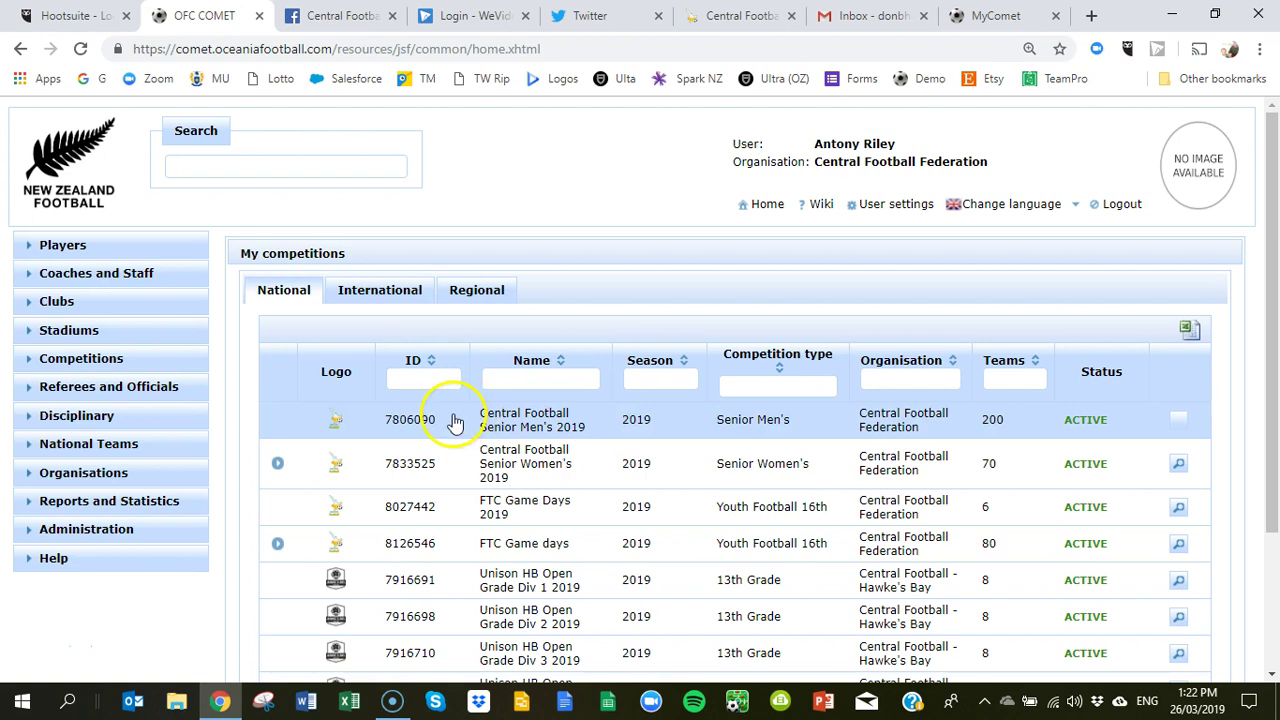
click(110, 387)
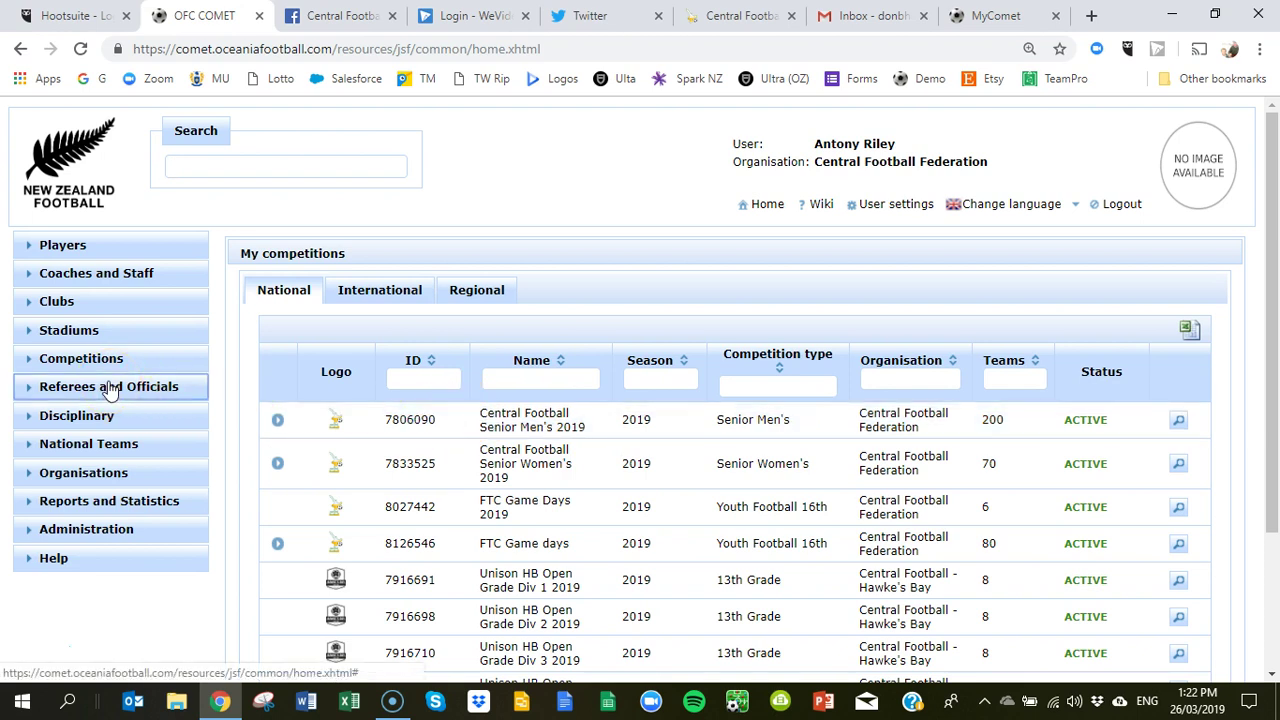
click(102, 444)
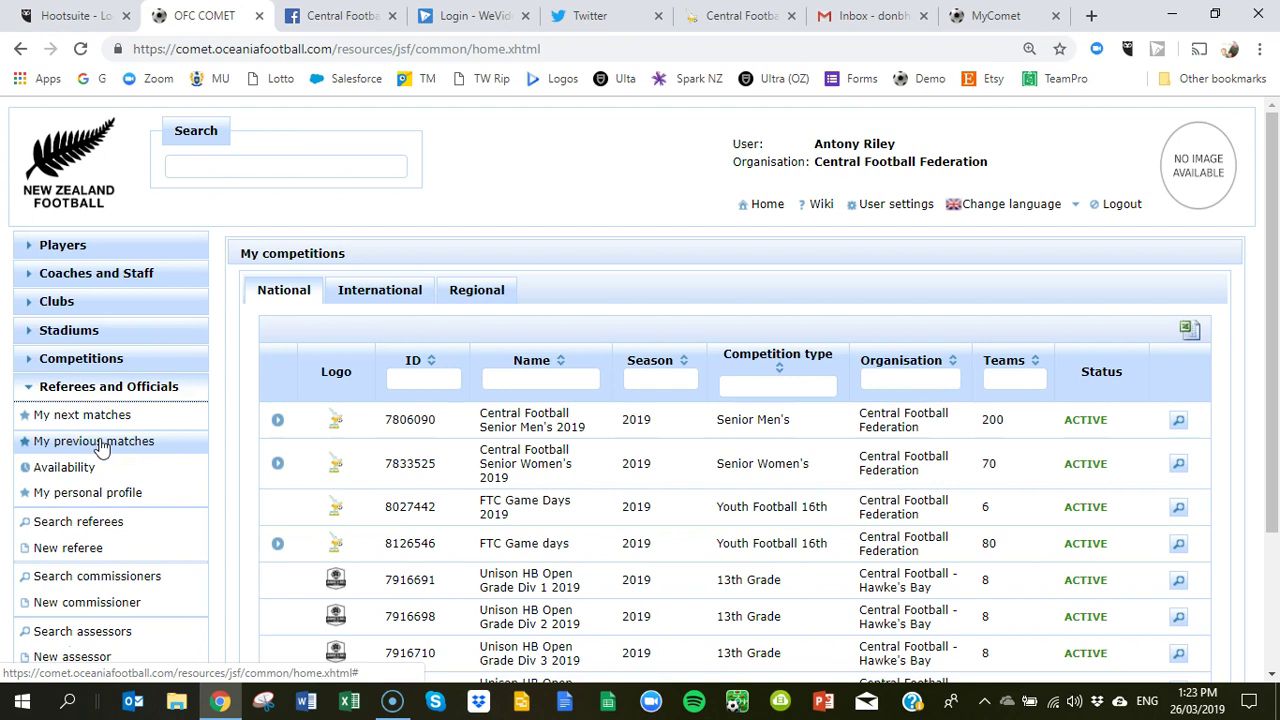
click(90, 441)
click(90, 416)
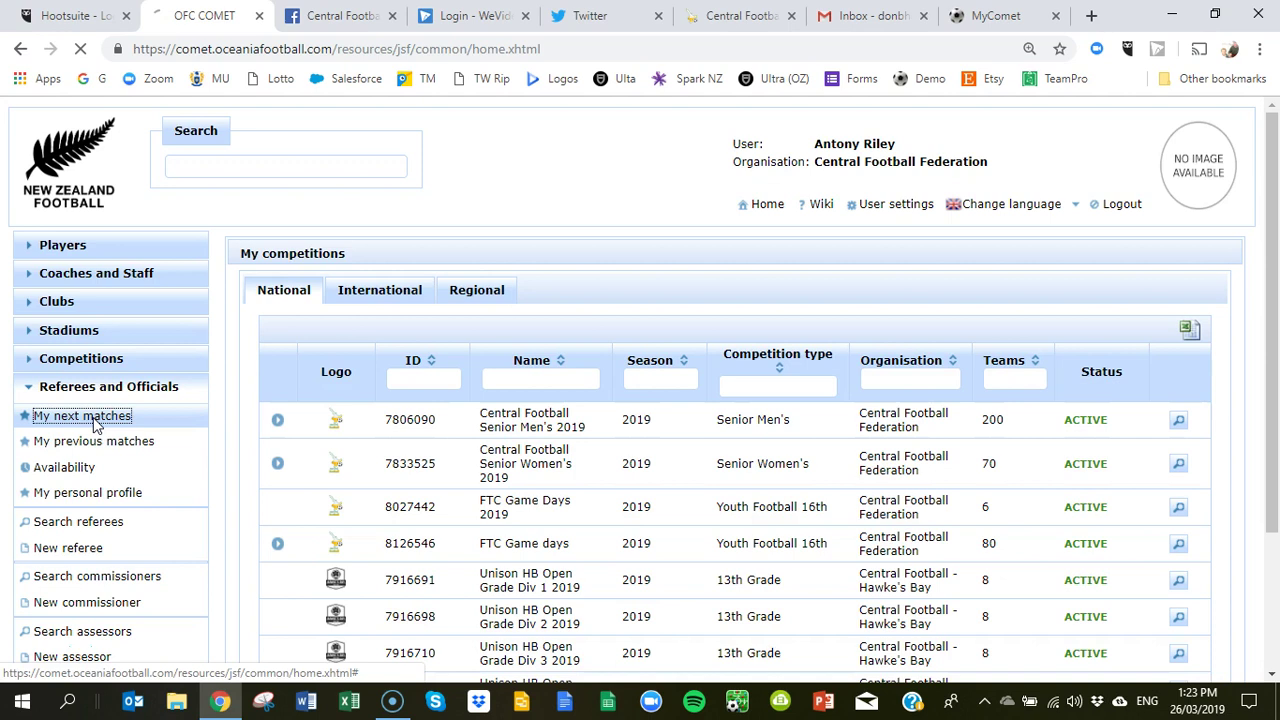
click(155, 450)
click(451, 443)
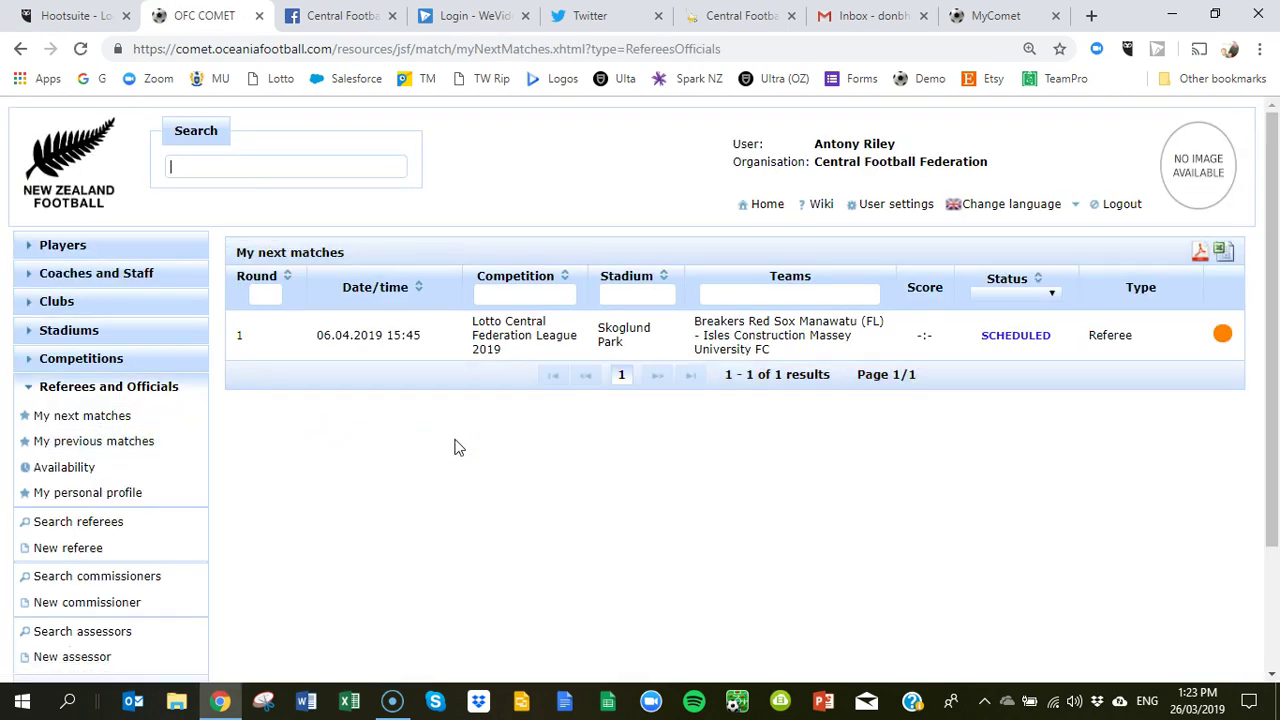
drag(497, 440, 326, 437)
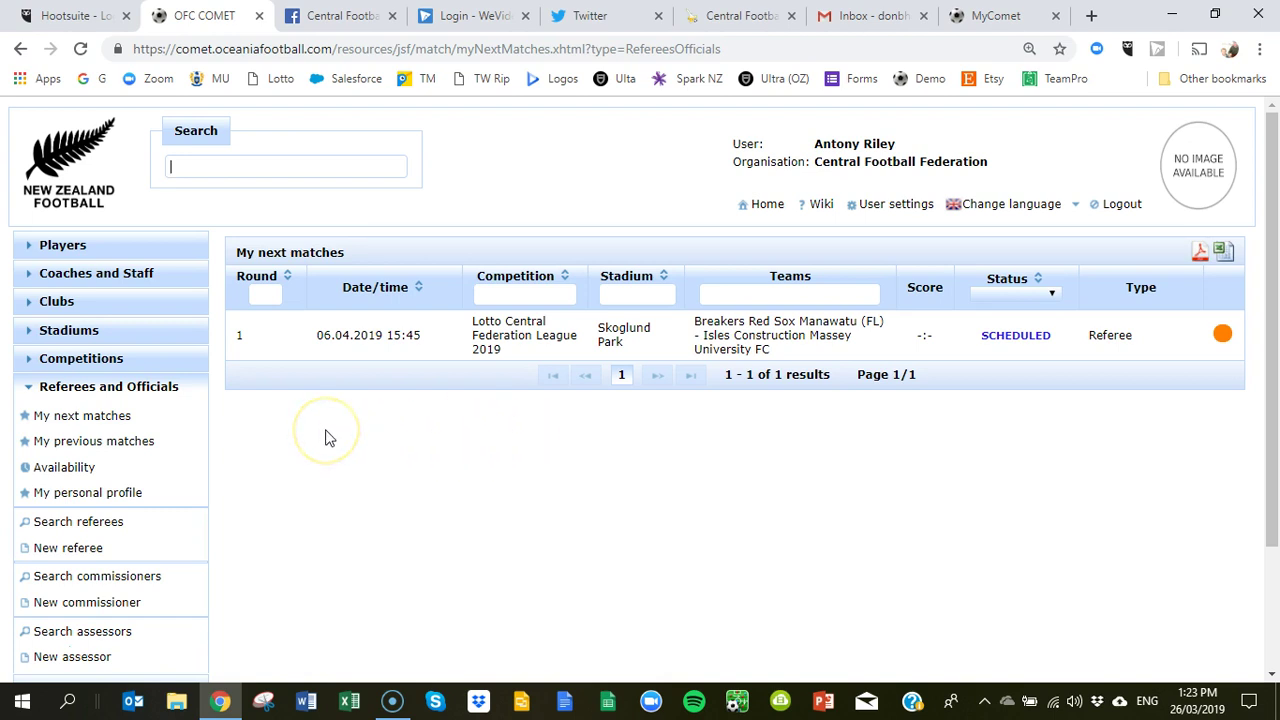
Open the scheduled Lotto Central Federation League 2019 match at Skoglund Park and look over its details.
click(579, 335)
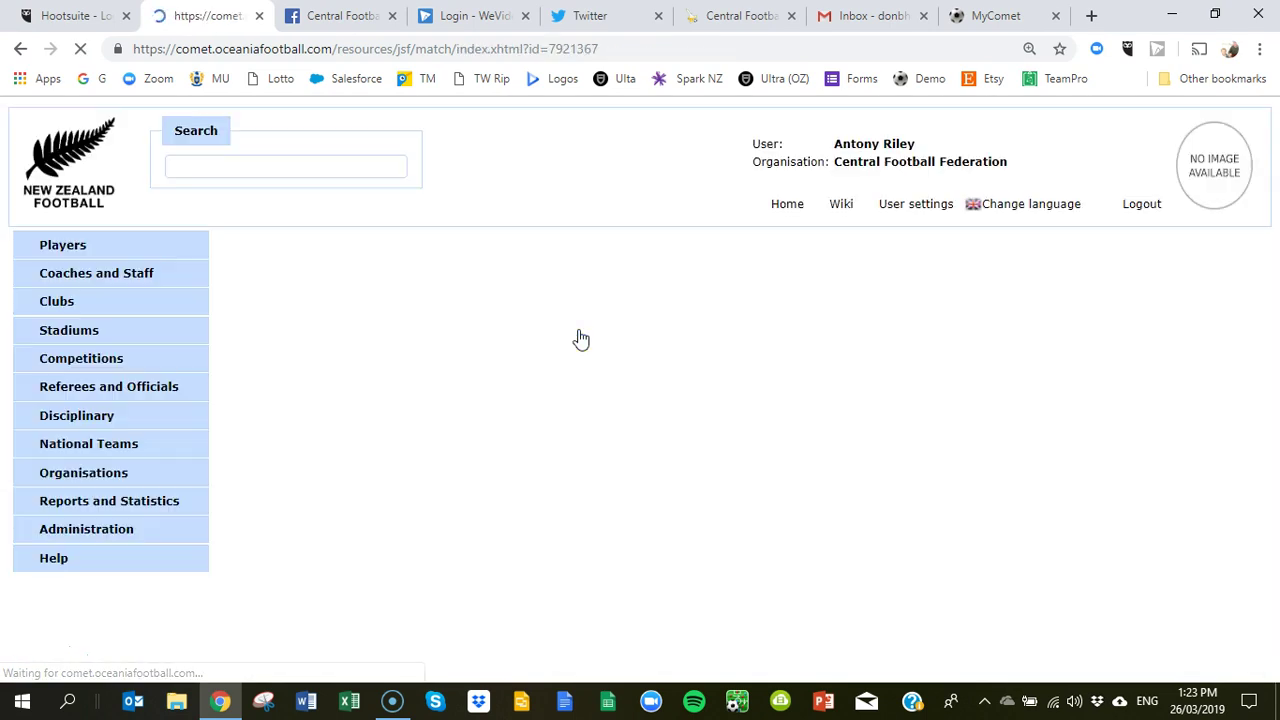
scroll(581, 340, down, 2)
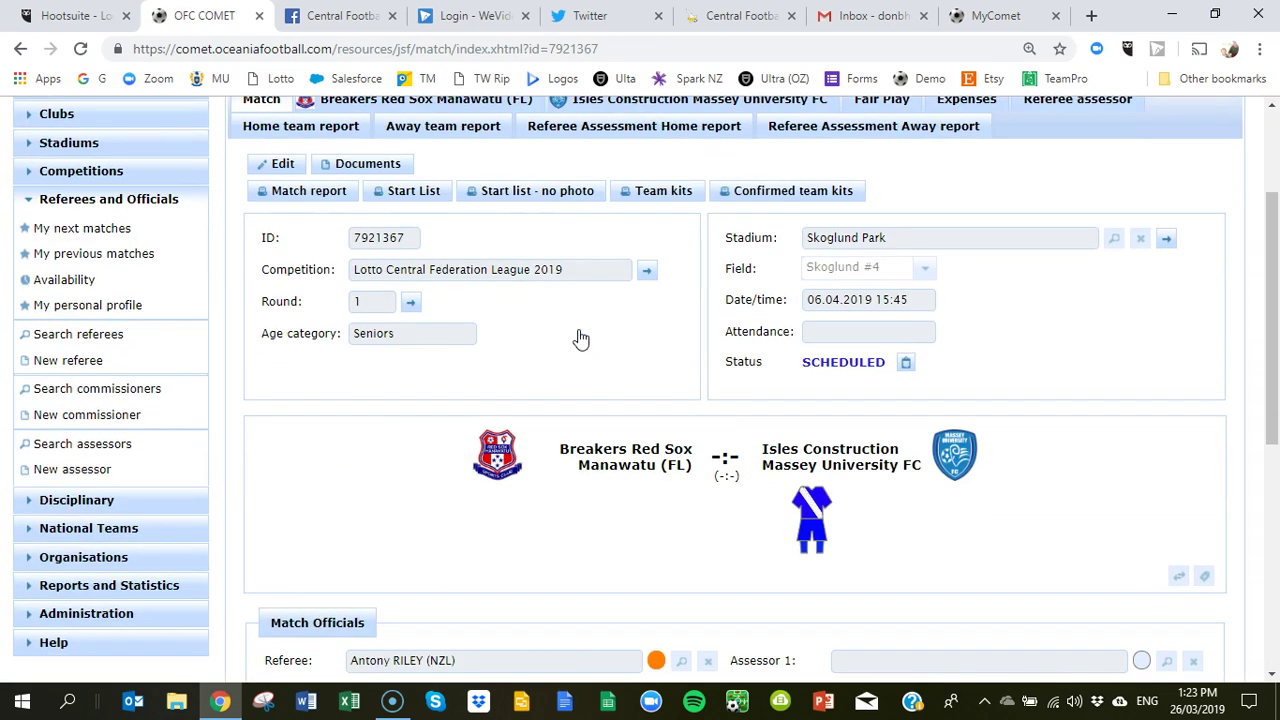
click(574, 351)
scroll(574, 358, down, 3)
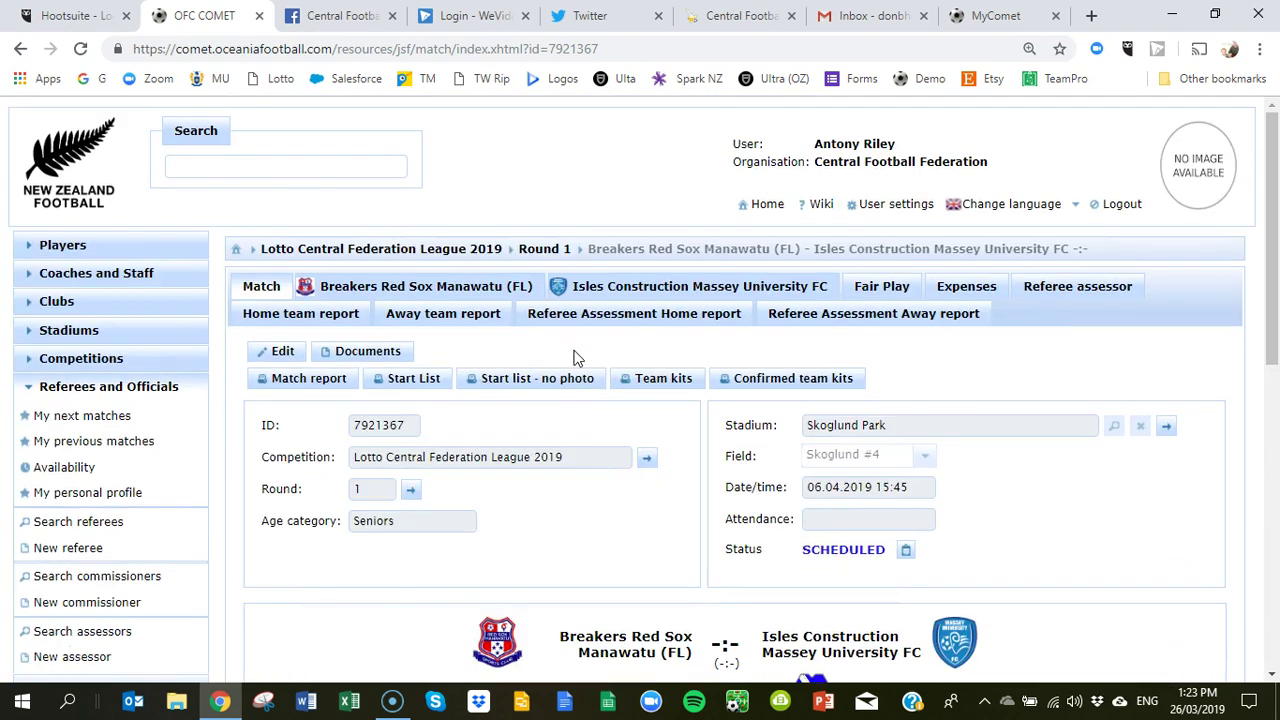
Start editing the match and set the 1st half score to 0:0.
click(283, 353)
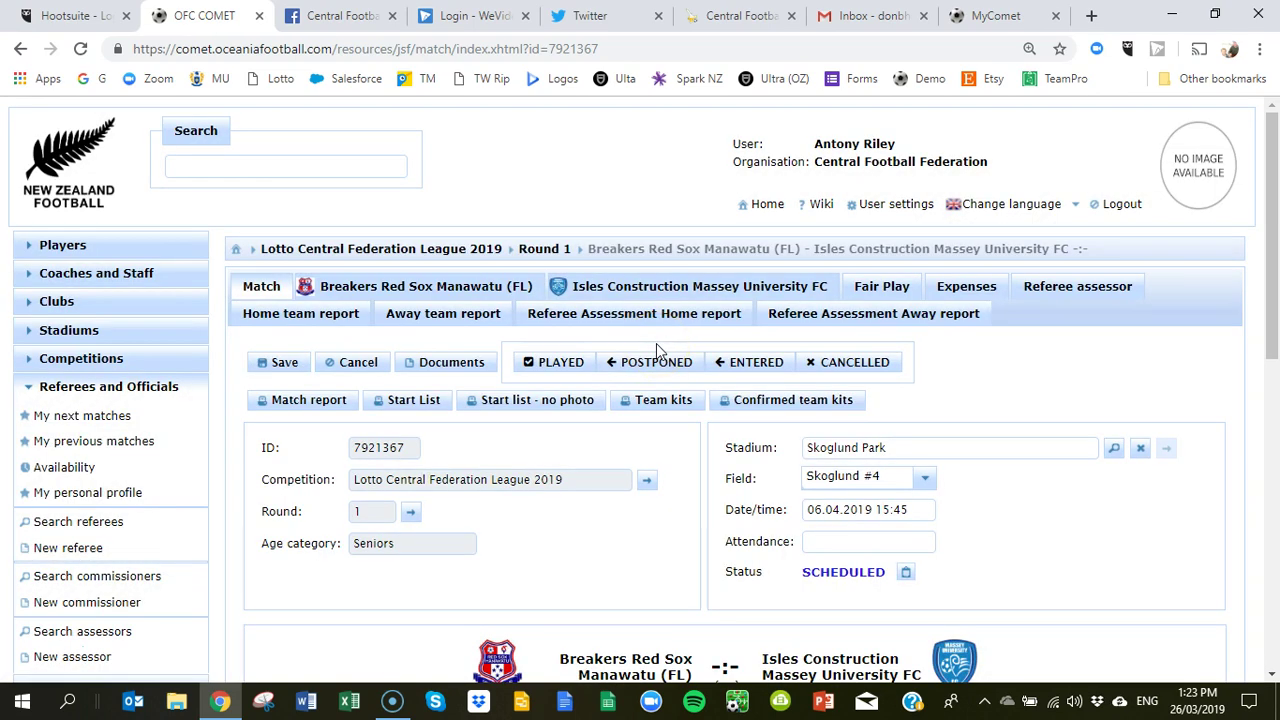
scroll(656, 343, down, 5)
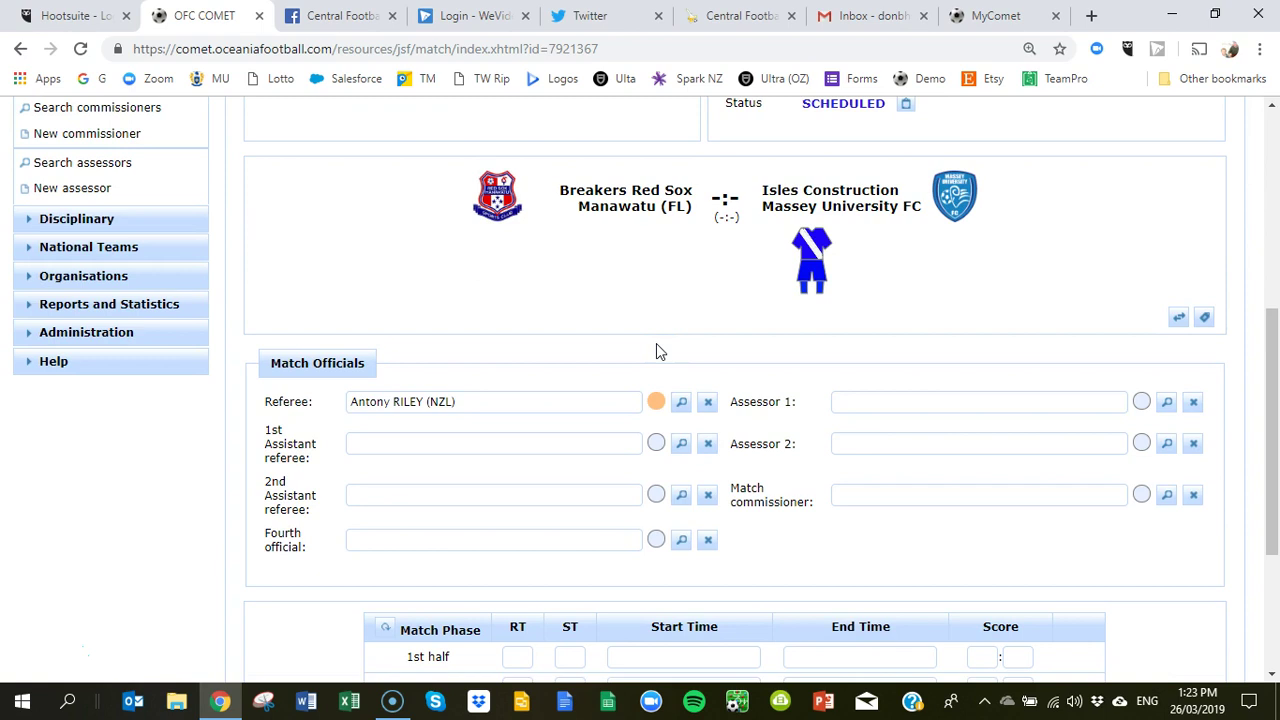
scroll(657, 345, down, 2)
scroll(657, 345, up, 3)
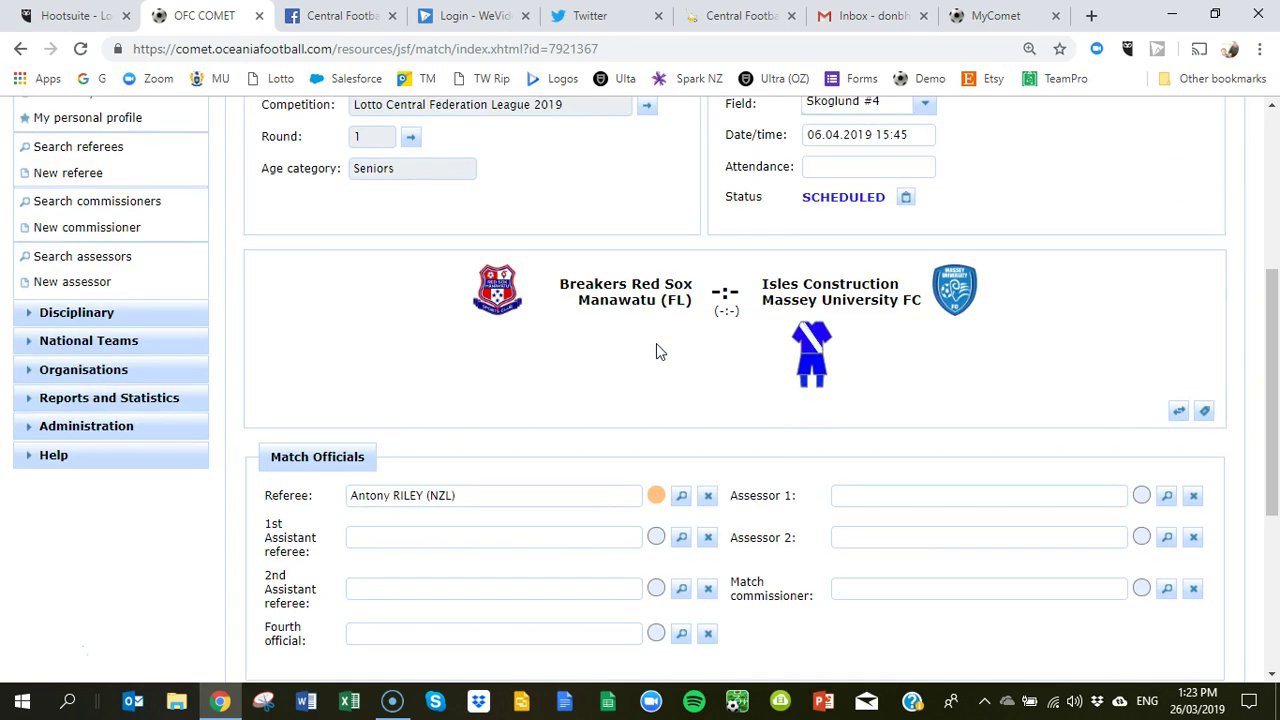
scroll(660, 345, down, 3)
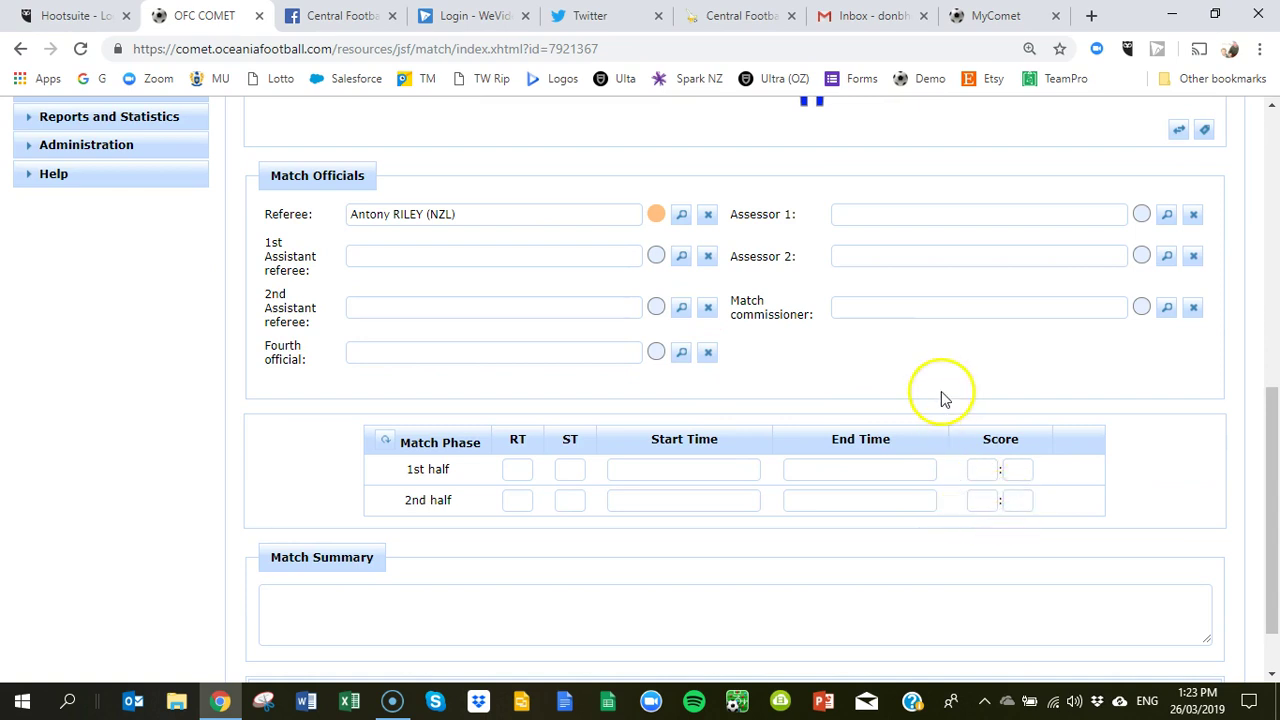
scroll(941, 391, up, 2)
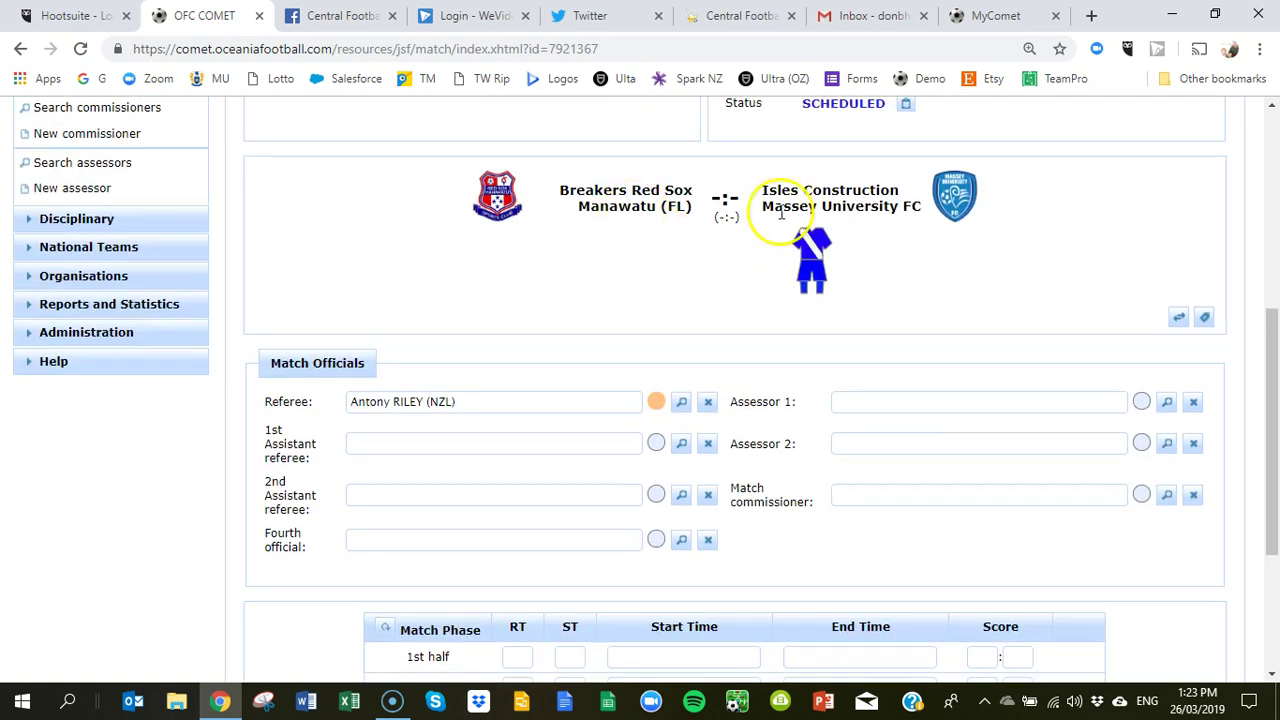
scroll(860, 303, down, 3)
click(981, 393)
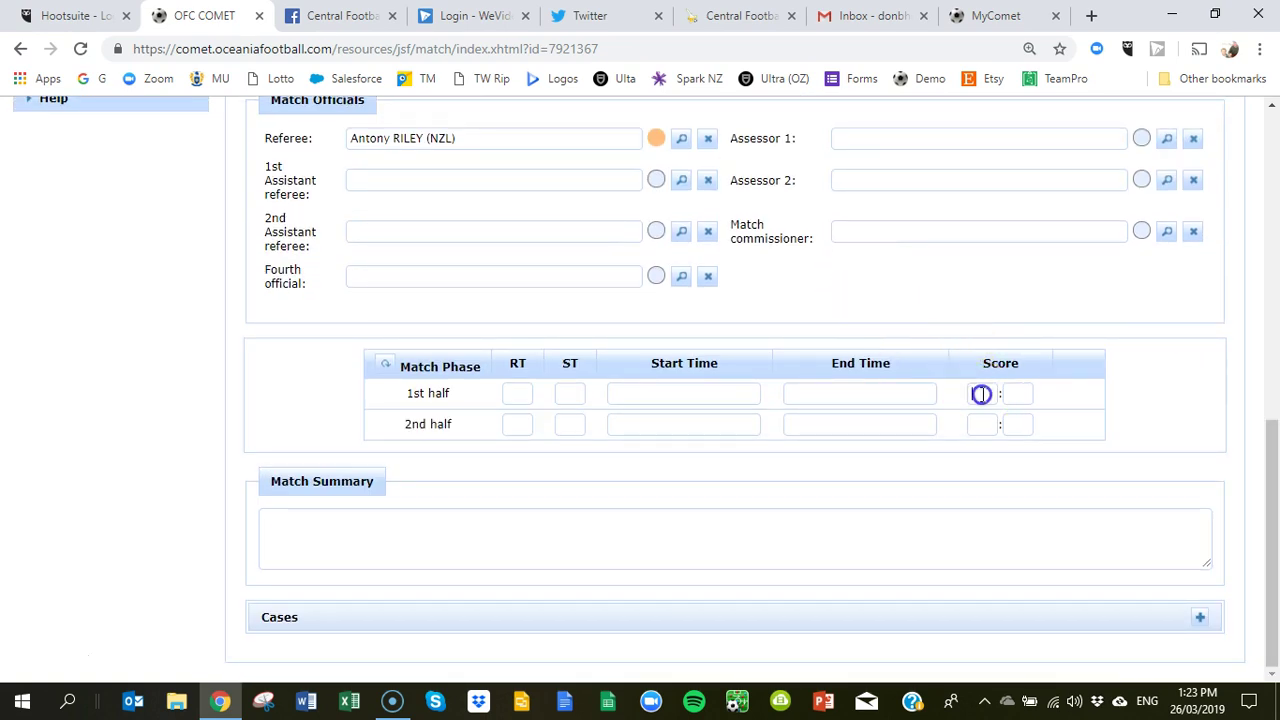
text(0)
click(1019, 396)
text(0)
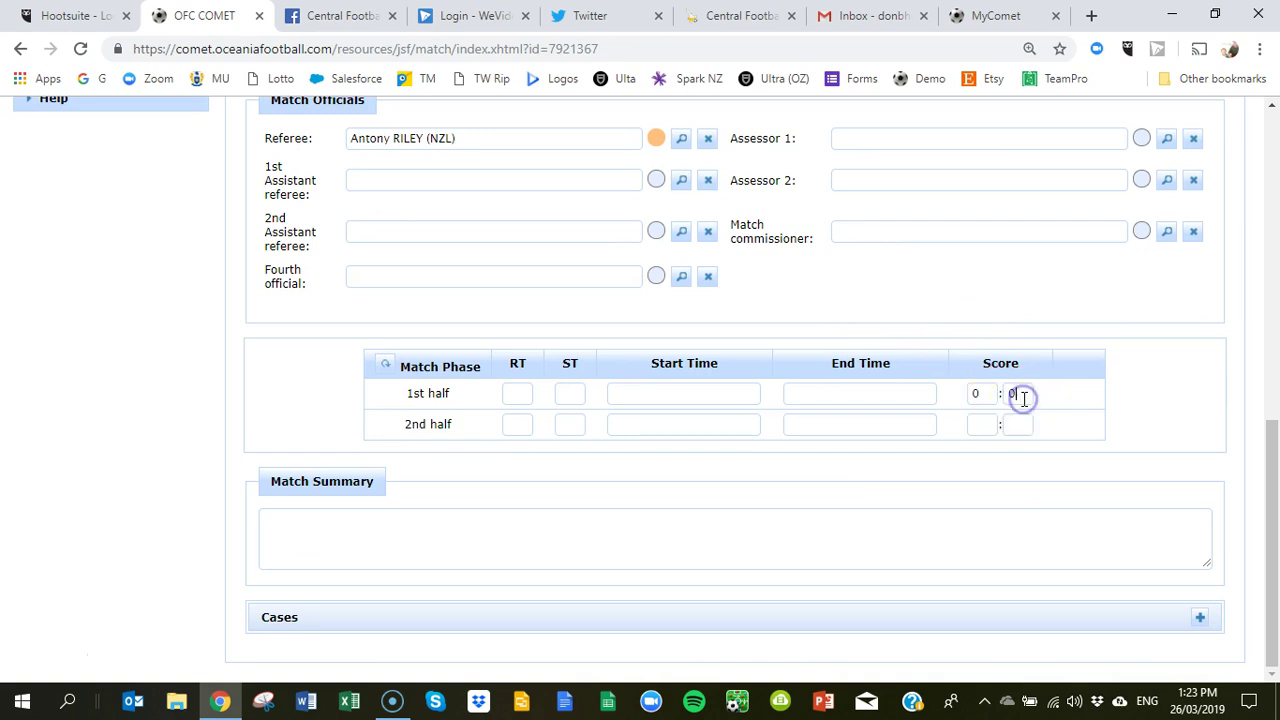
Set the 2nd half score to 5:4 and save the match.
click(975, 424)
text(5)
click(1022, 428)
text(4)
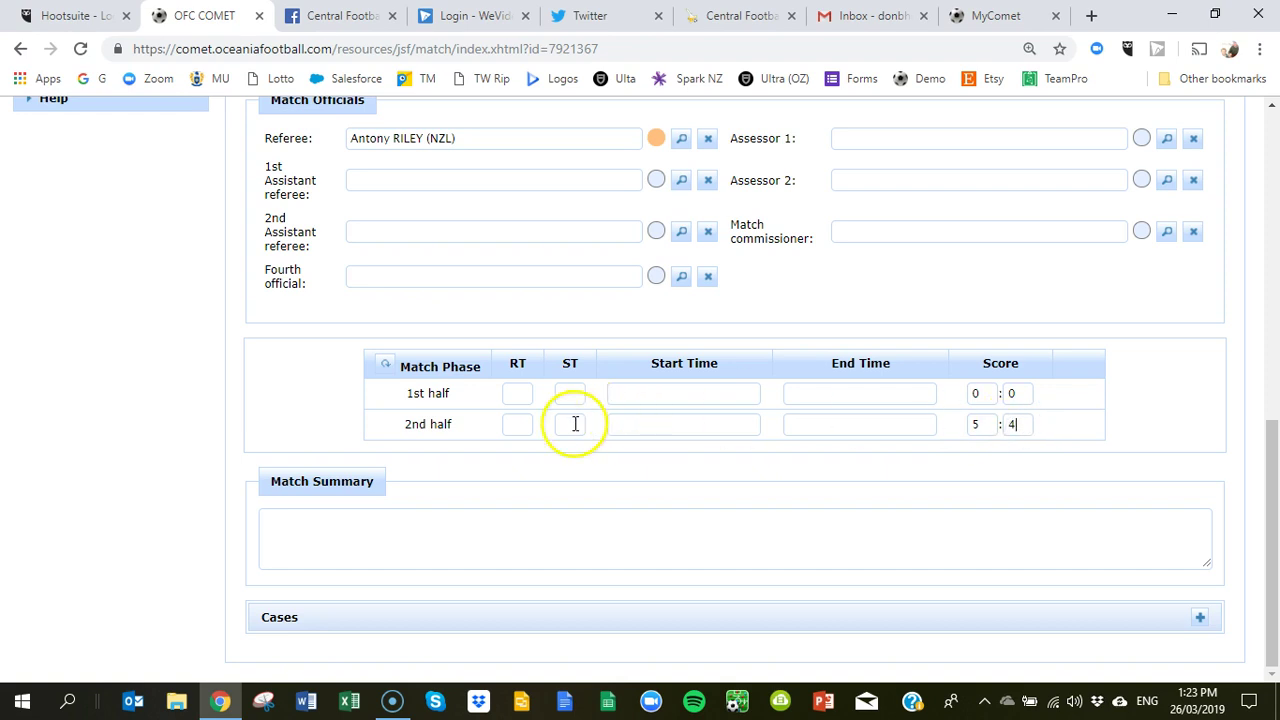
scroll(571, 424, up, 7)
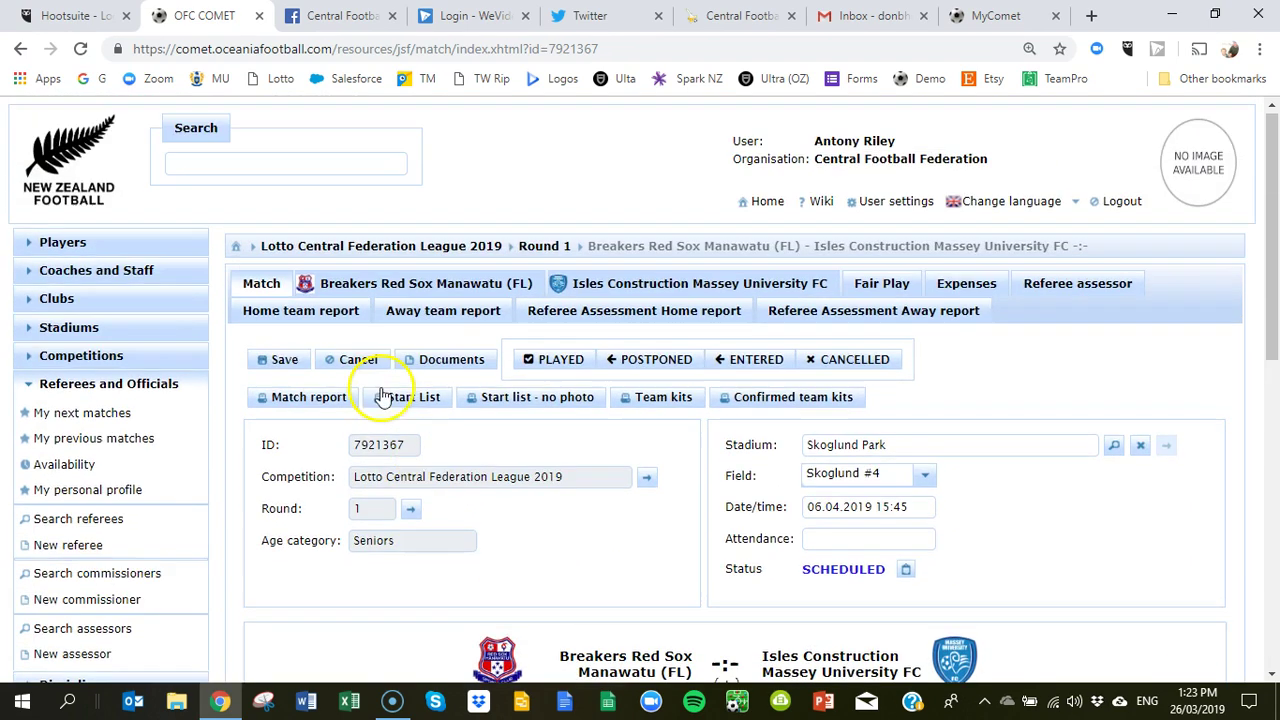
click(276, 360)
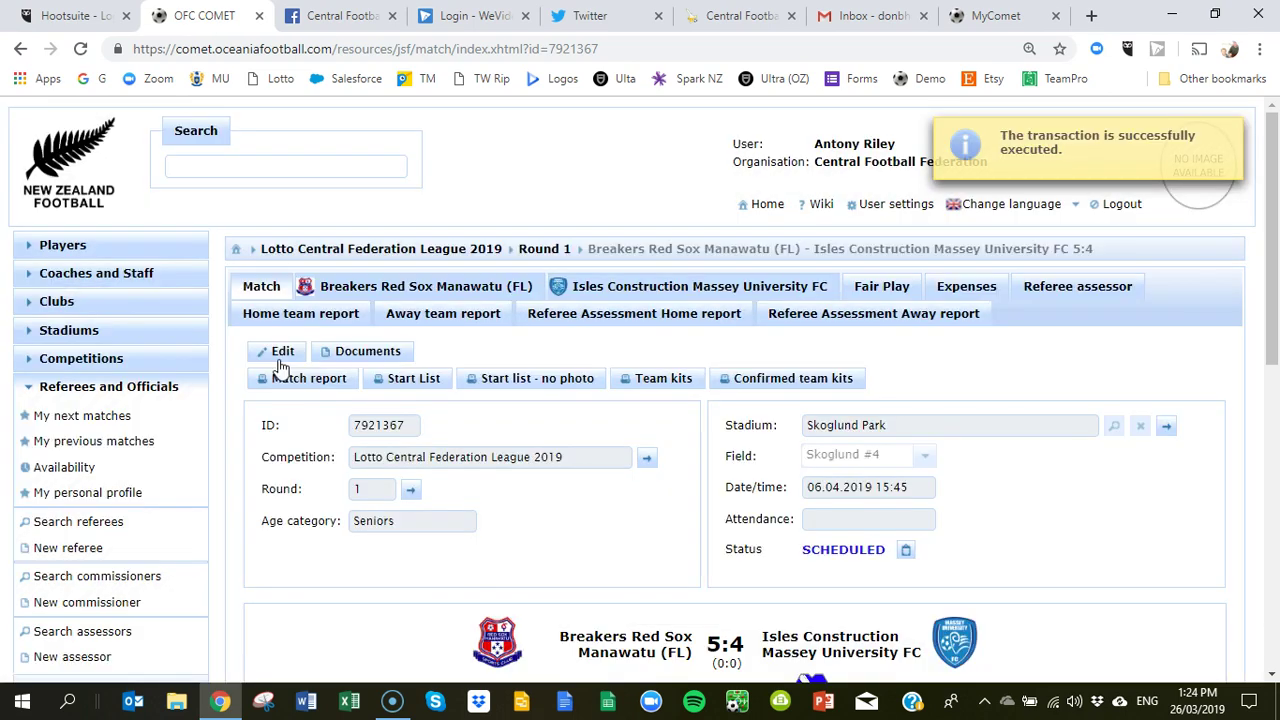
Review the saved match result and the scores of both match phases.
scroll(281, 368, down, 3)
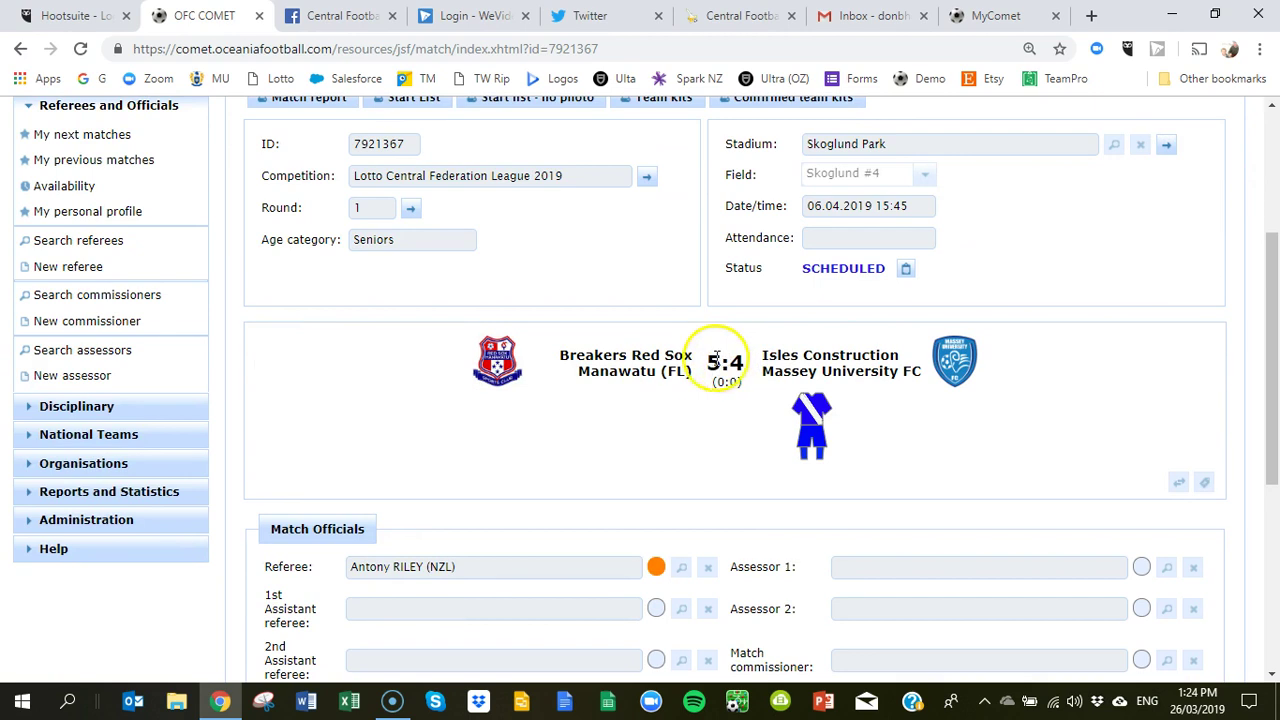
scroll(714, 395, up, 1)
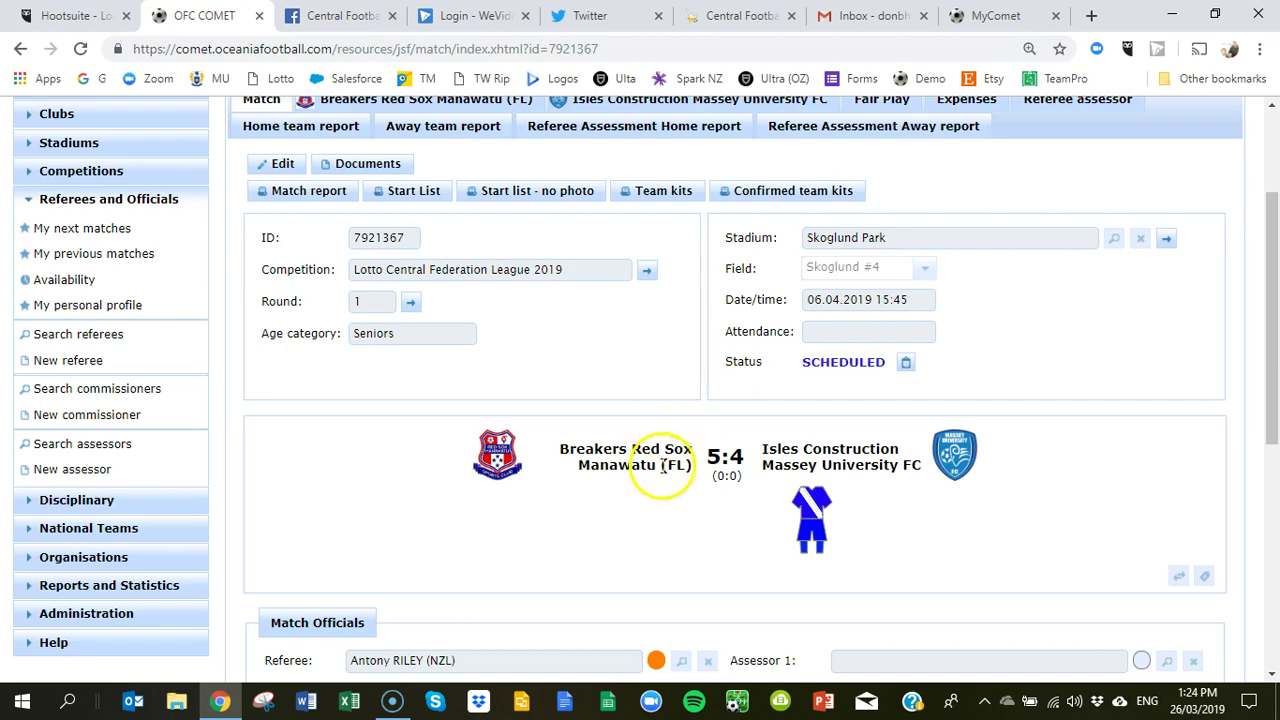
scroll(660, 472, down, 1)
scroll(660, 472, down, 5)
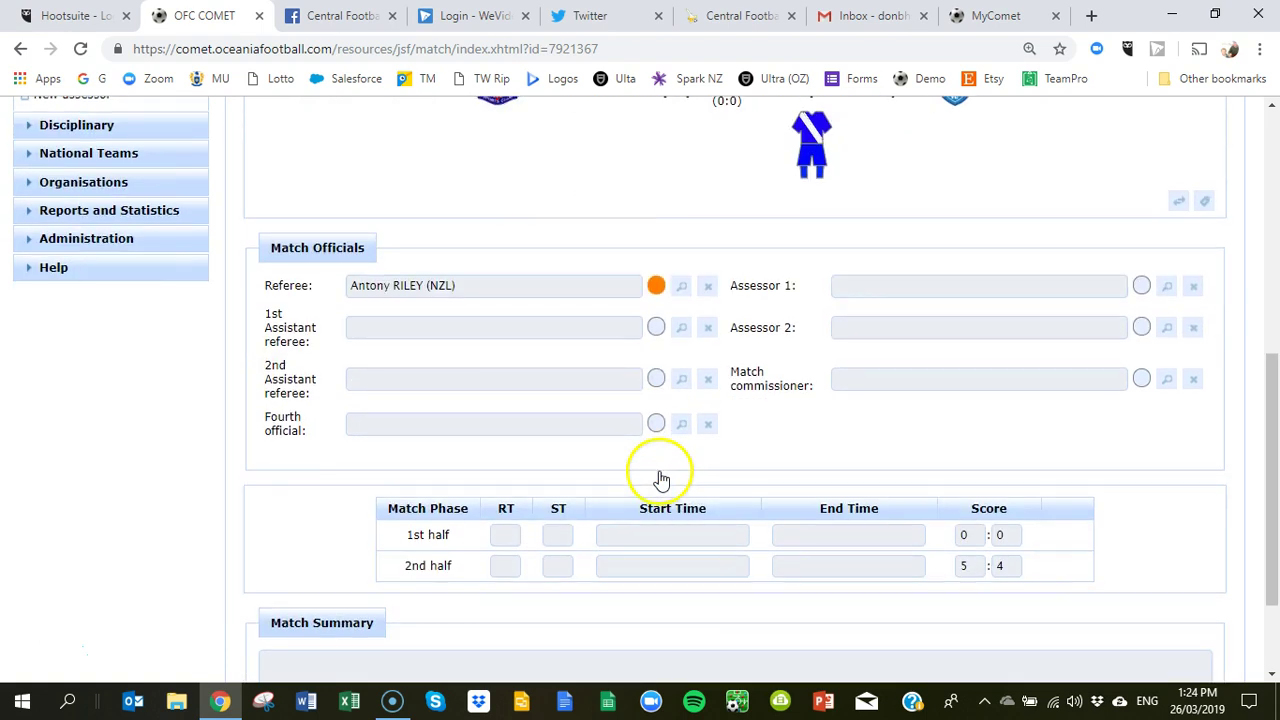
scroll(659, 475, up, 5)
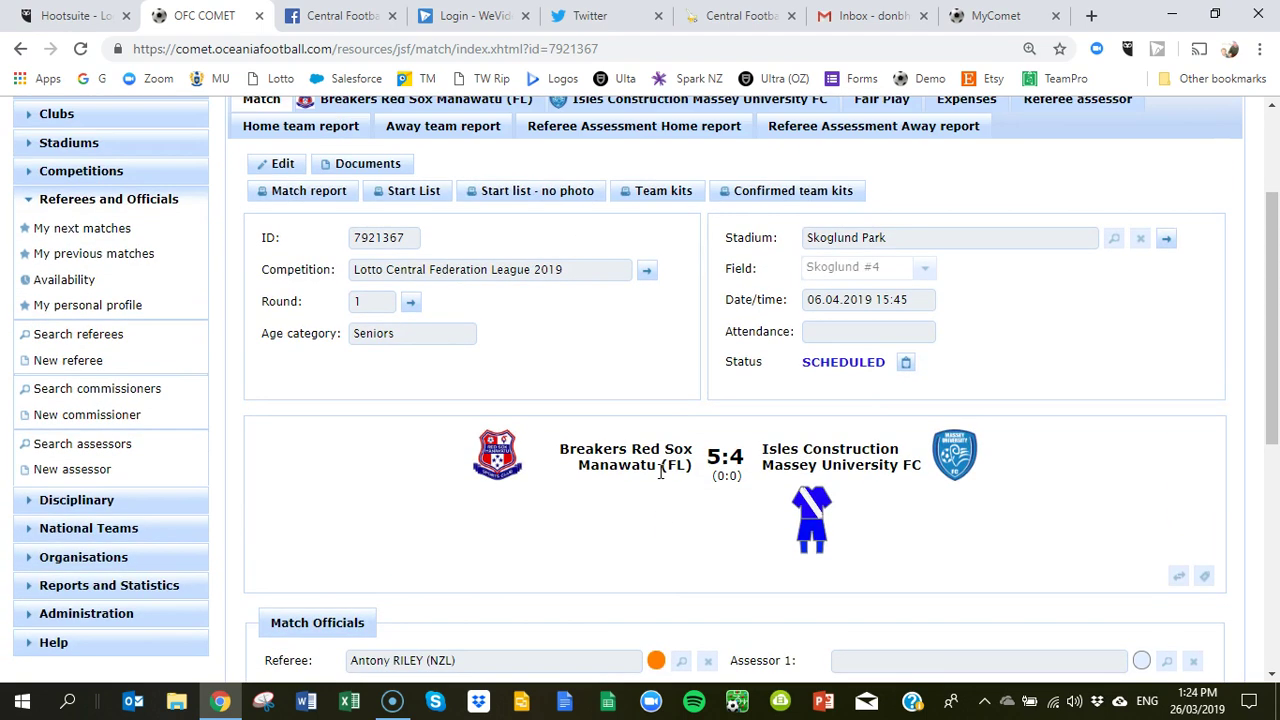
scroll(660, 472, up, 1)
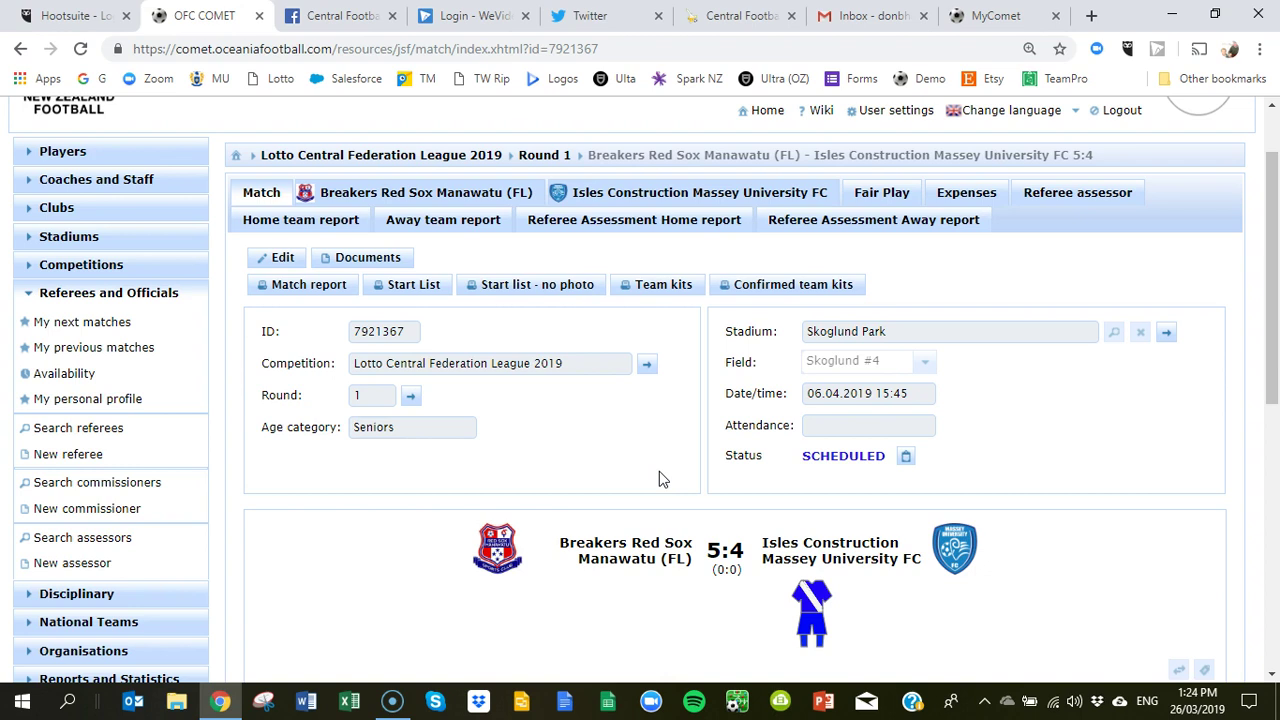
Open the Isles Construction Massey University FC team sheet and view its team officials and club kits.
click(640, 193)
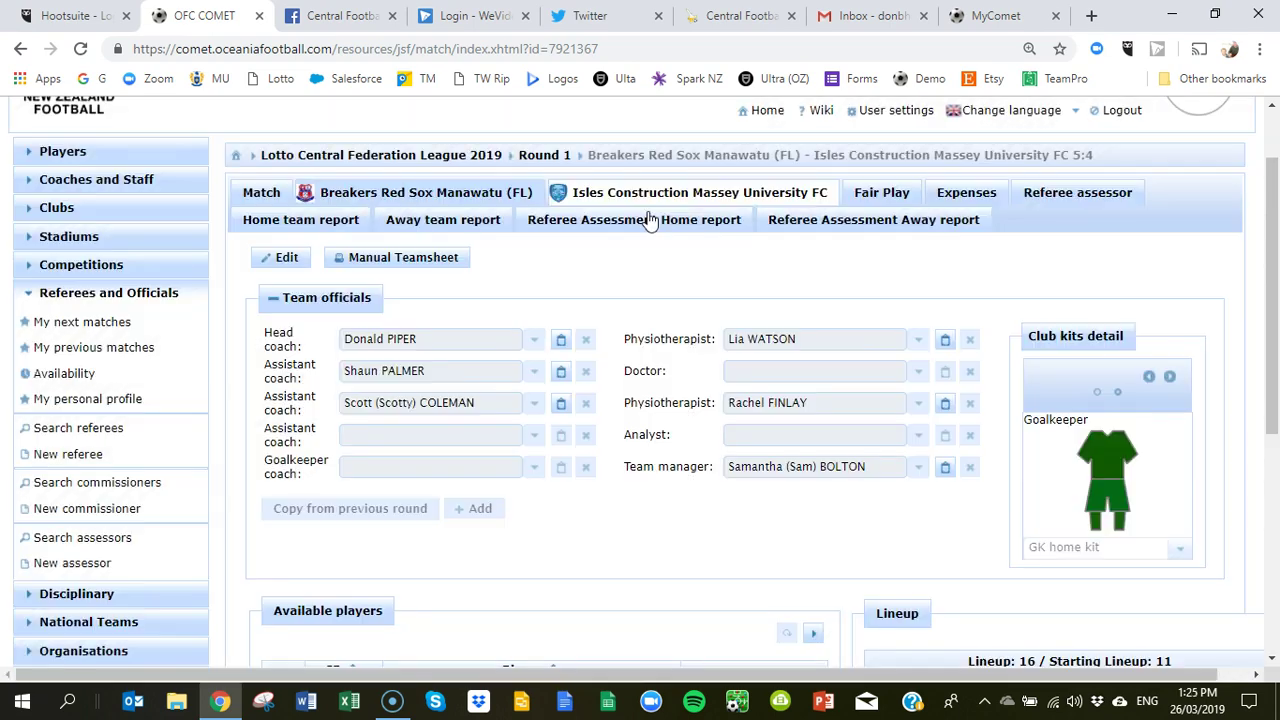
scroll(651, 217, down, 2)
scroll(651, 217, up, 2)
click(673, 316)
click(1169, 377)
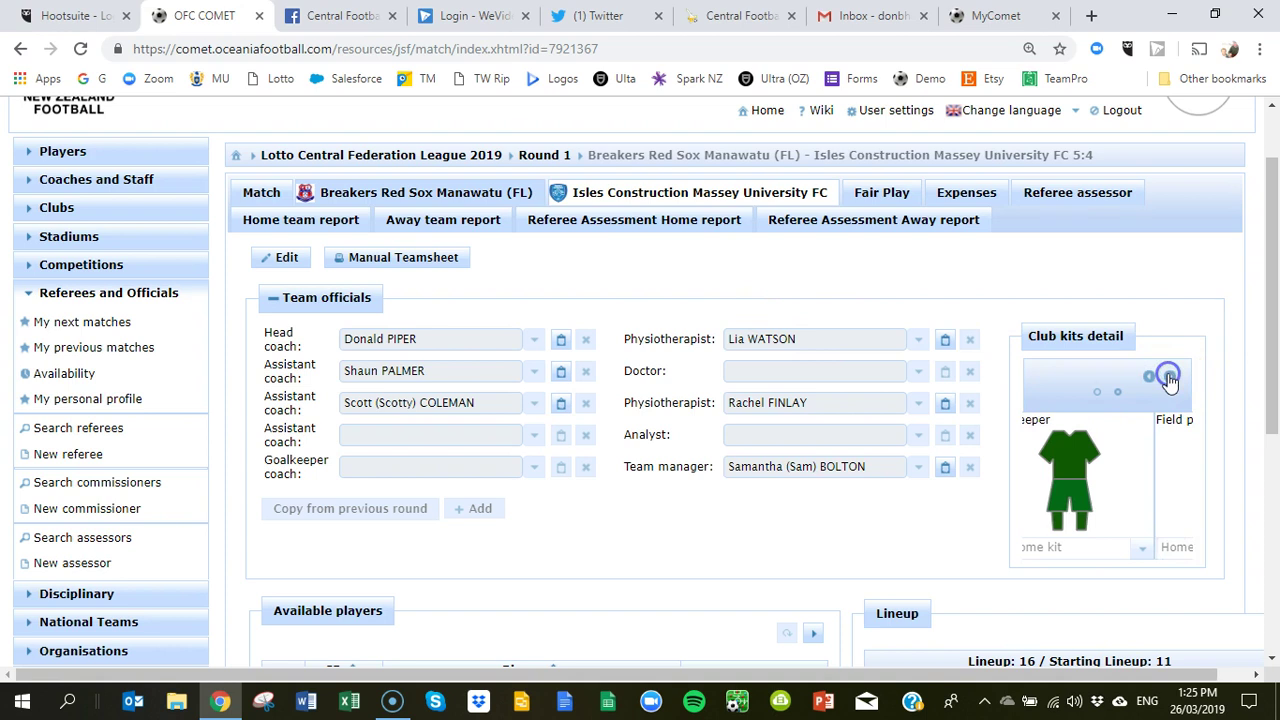
click(1149, 377)
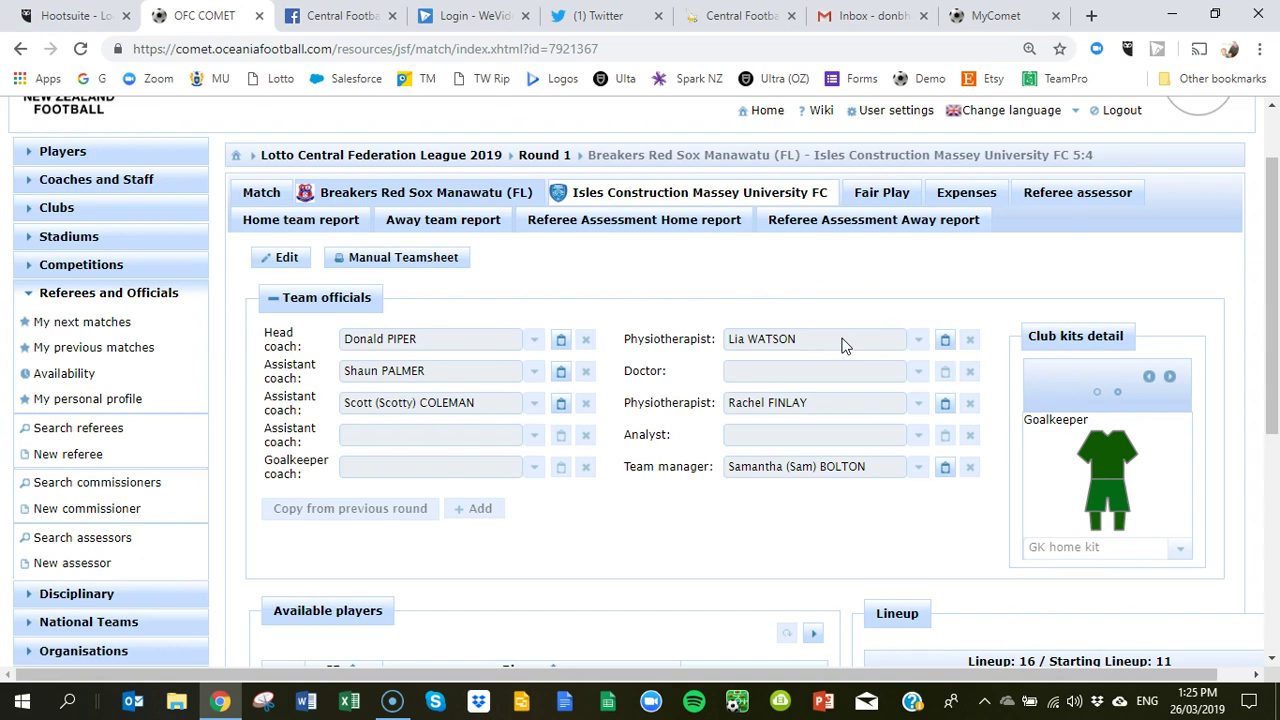
Add a goal in minute 25 for the lineup player wearing shirt number 6.
scroll(842, 345, down, 5)
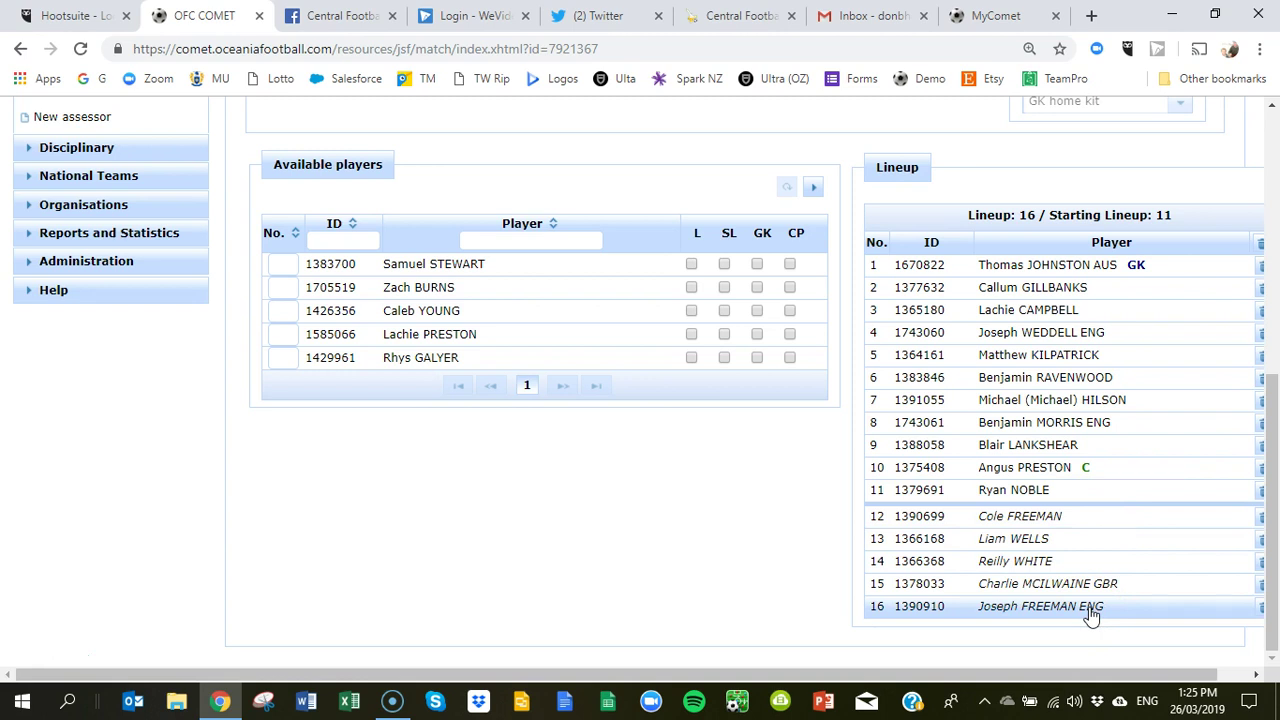
click(1008, 380)
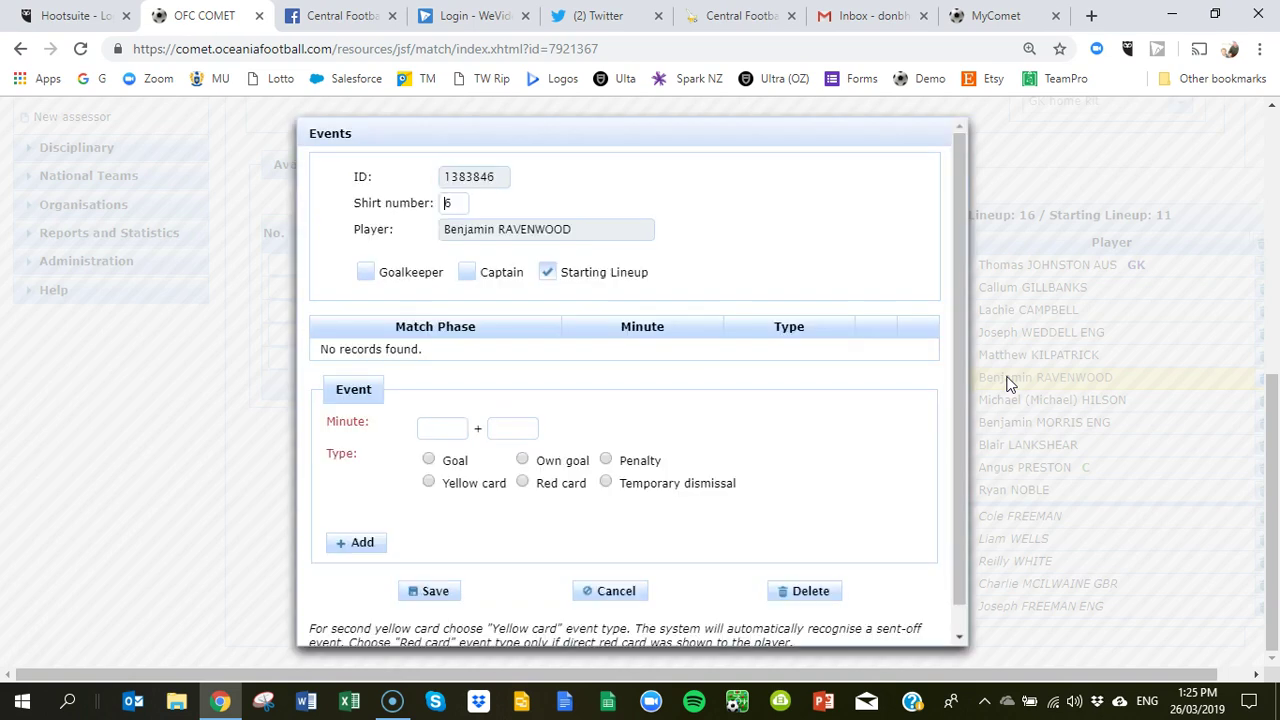
click(985, 387)
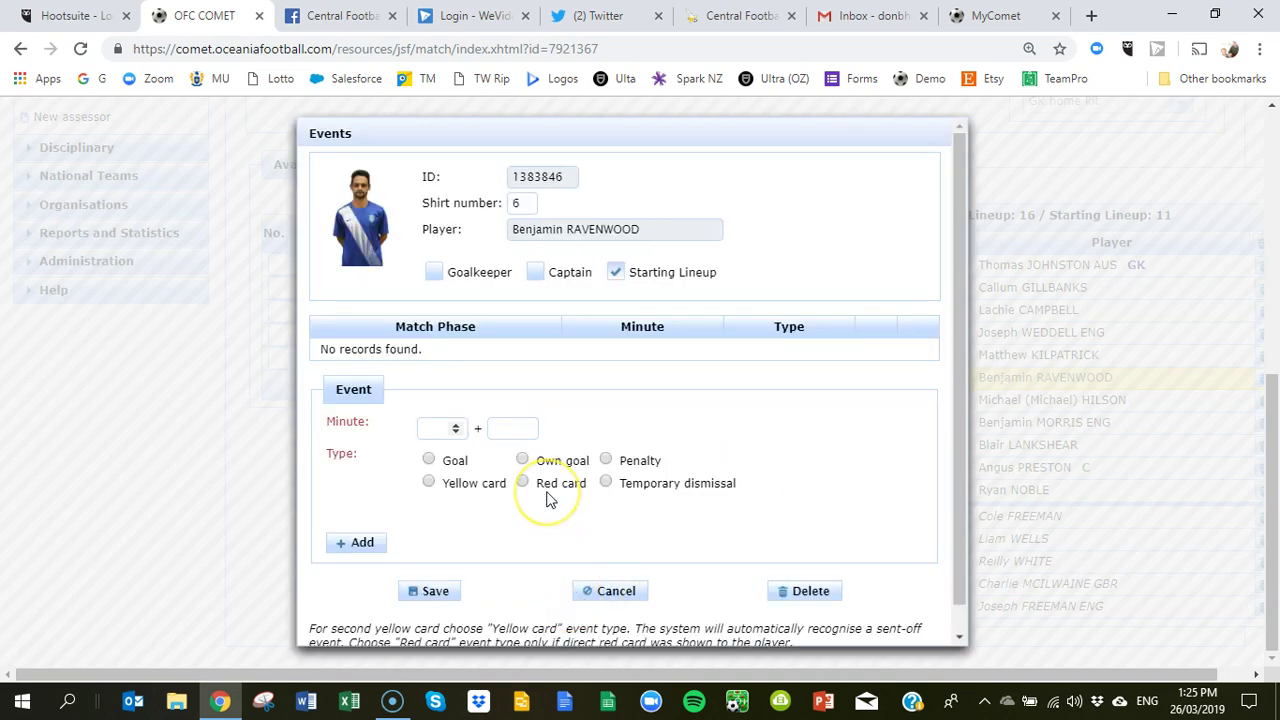
text(25)
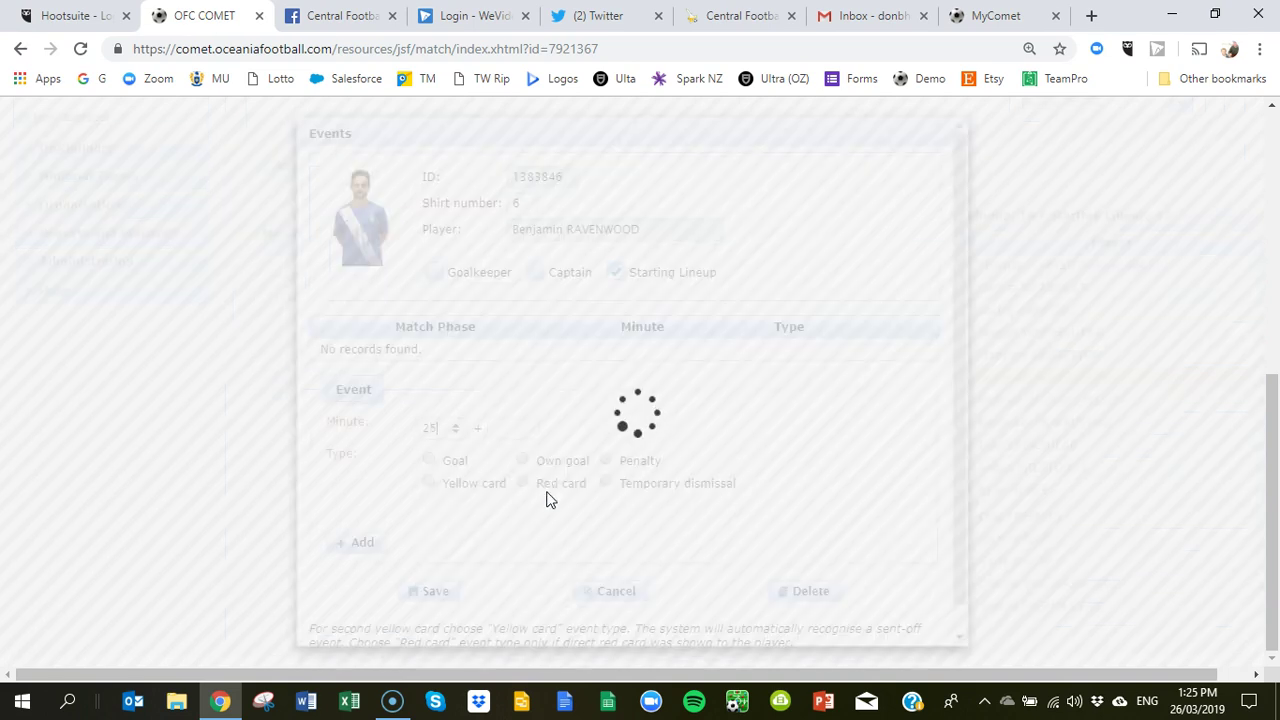
click(534, 506)
click(431, 462)
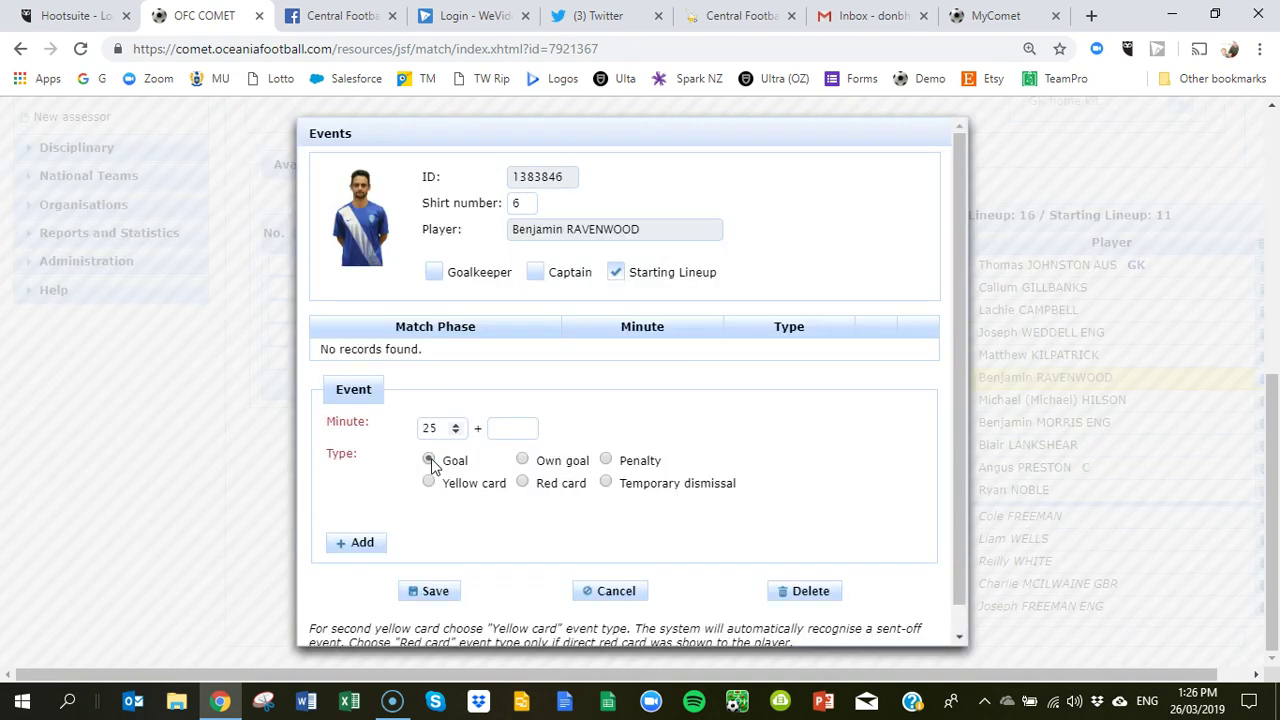
click(355, 545)
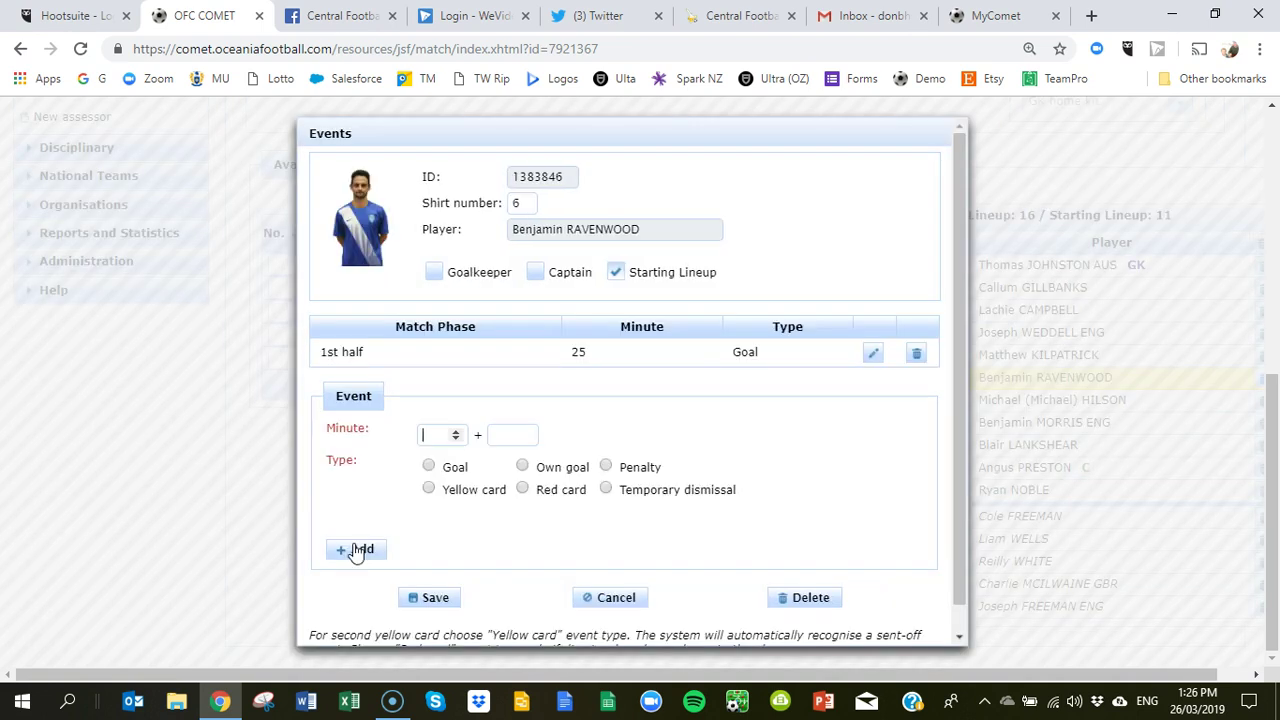
Start a yellow card event in minute 25 for the player wearing shirt number 6.
text(25)
click(355, 549)
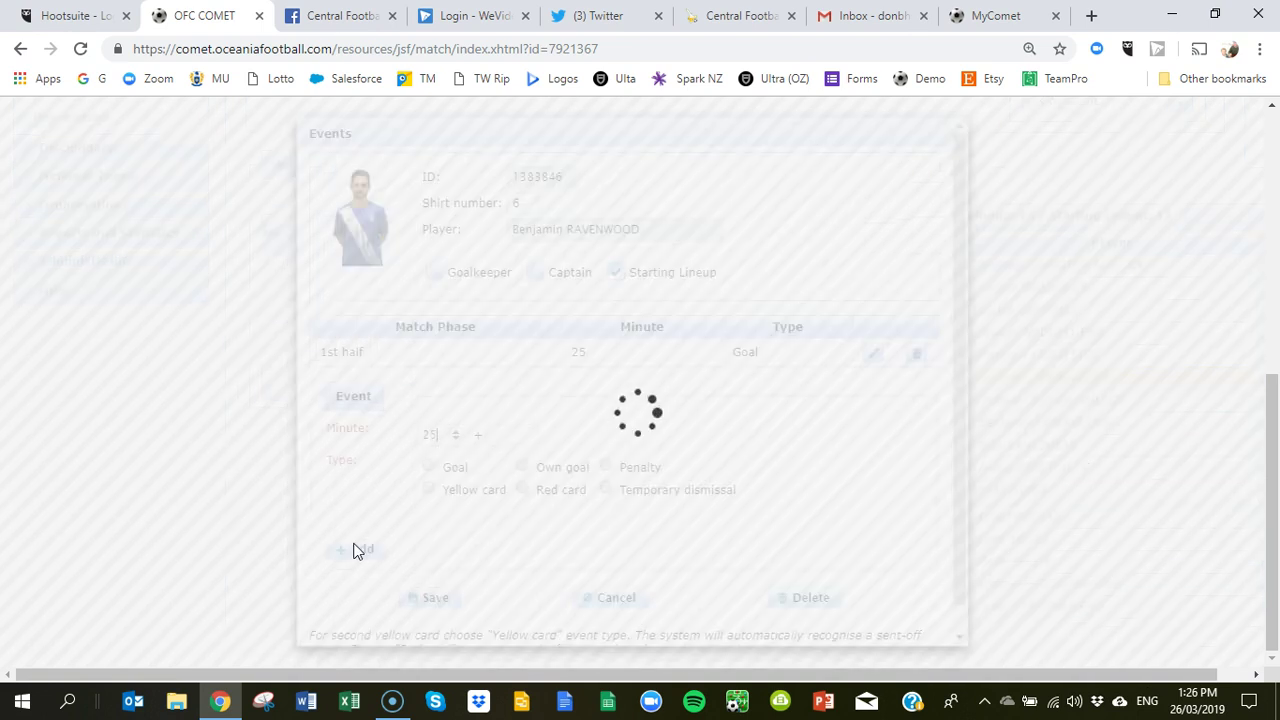
click(416, 498)
click(432, 492)
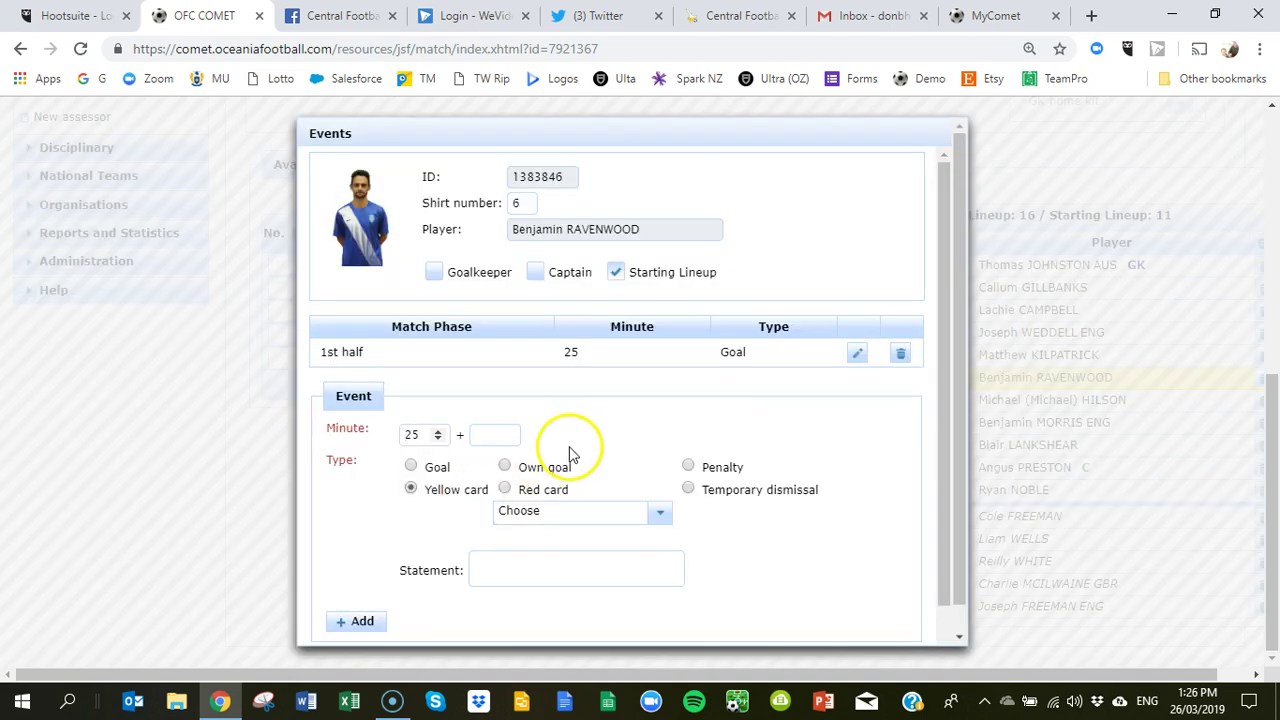
Give "Y13 Unsporting actions after scoring a goal" as the yellow card reason and save the player's events.
scroll(600, 450, down, 1)
click(670, 458)
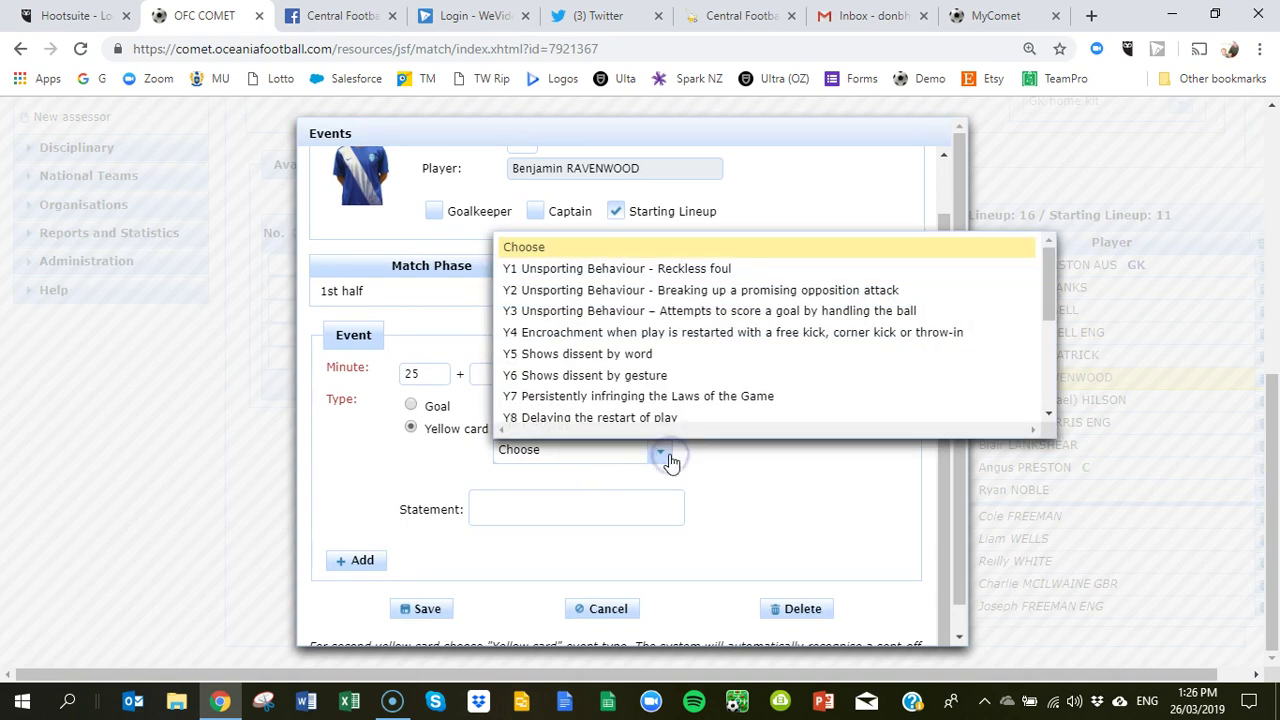
scroll(678, 285, down, 2)
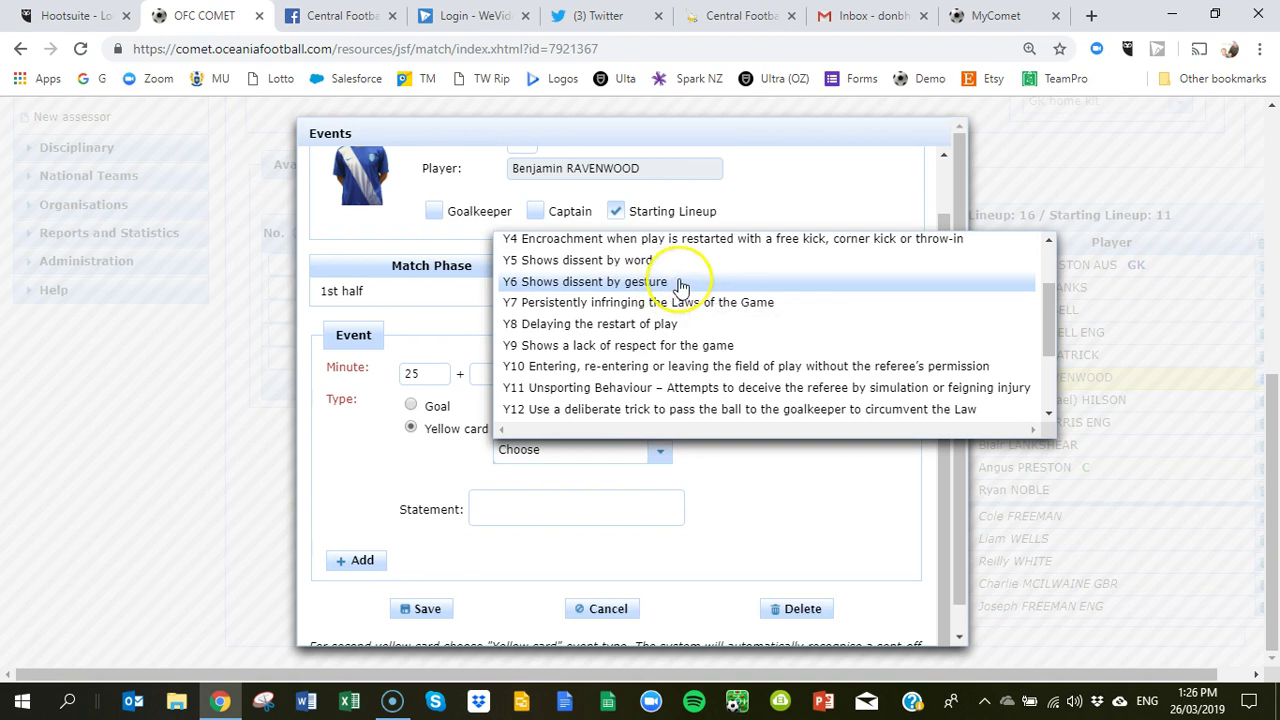
scroll(678, 287, down, 2)
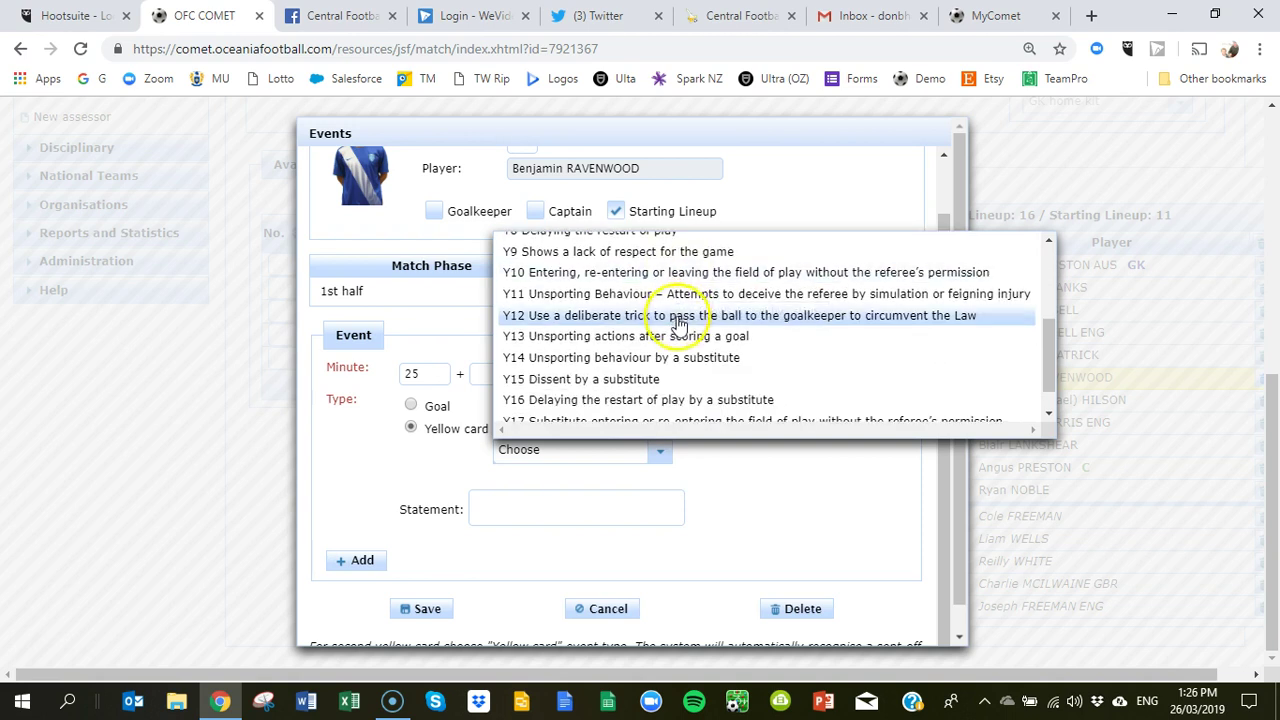
click(590, 340)
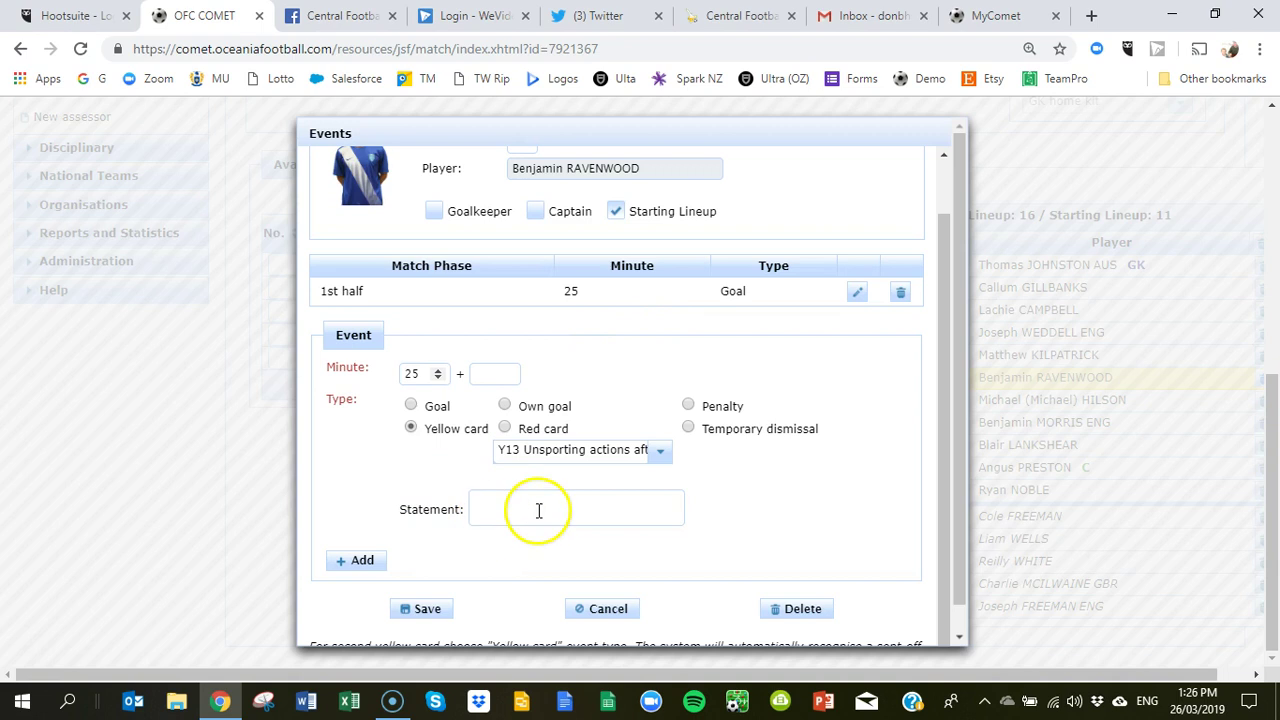
click(425, 612)
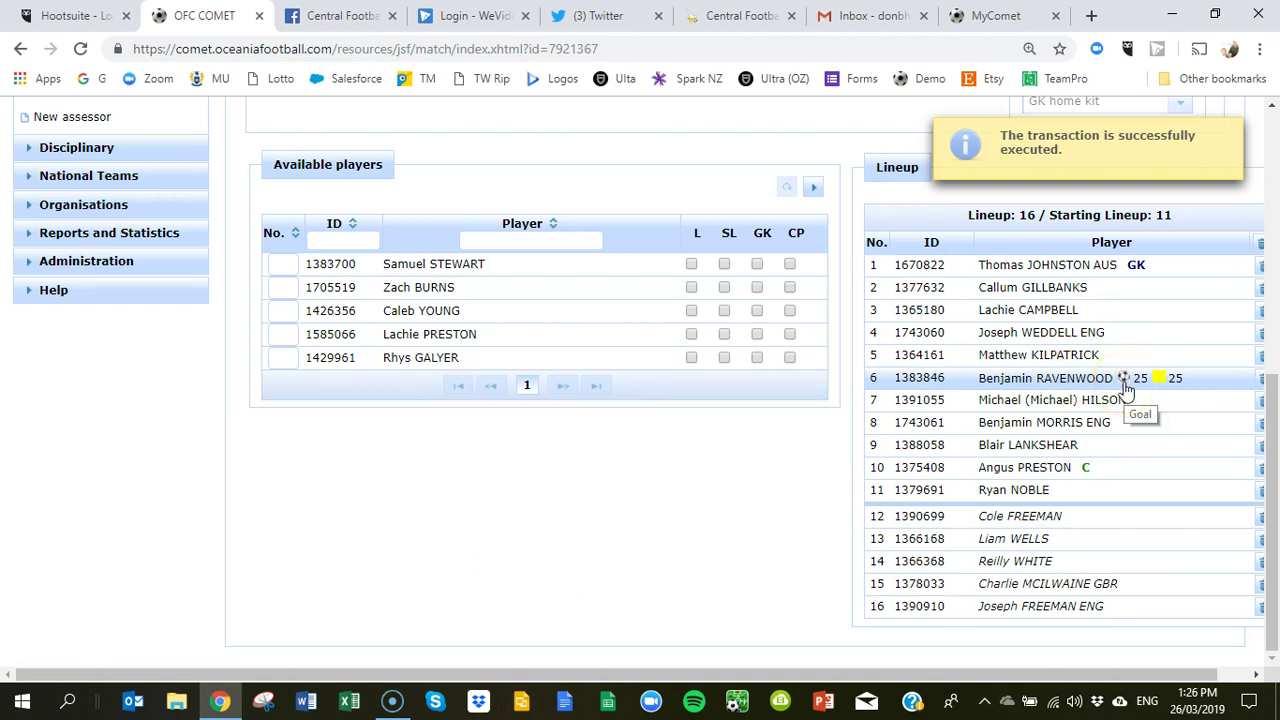
click(1175, 391)
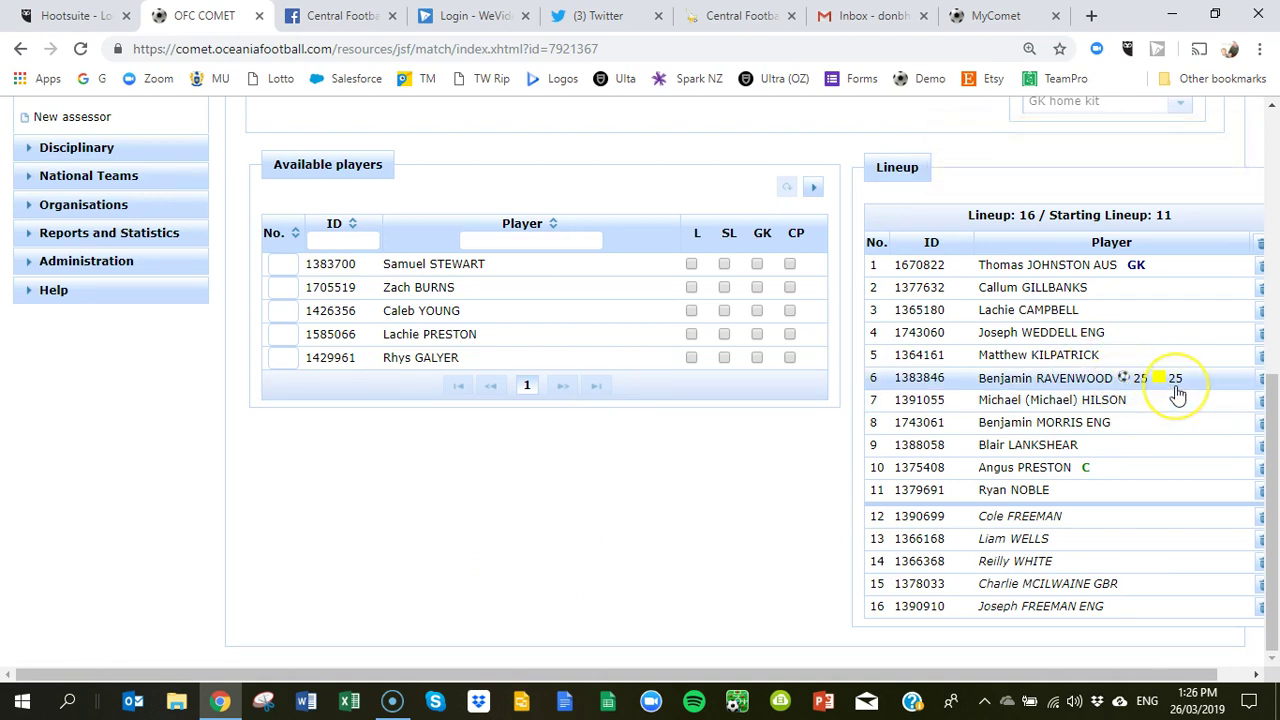
click(1142, 381)
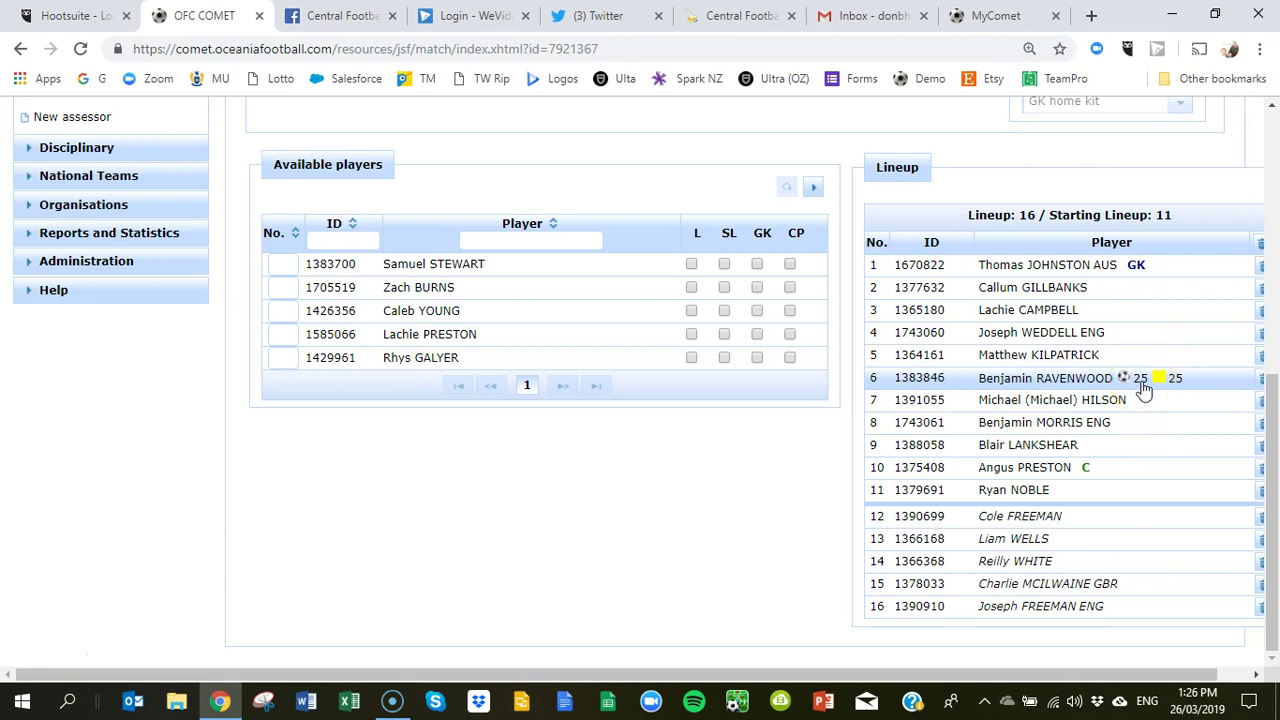
Record a temporary dismissal in minute 80 for lineup player number 9 with reason "Y5 Shows dissent by word" and save it.
click(1037, 450)
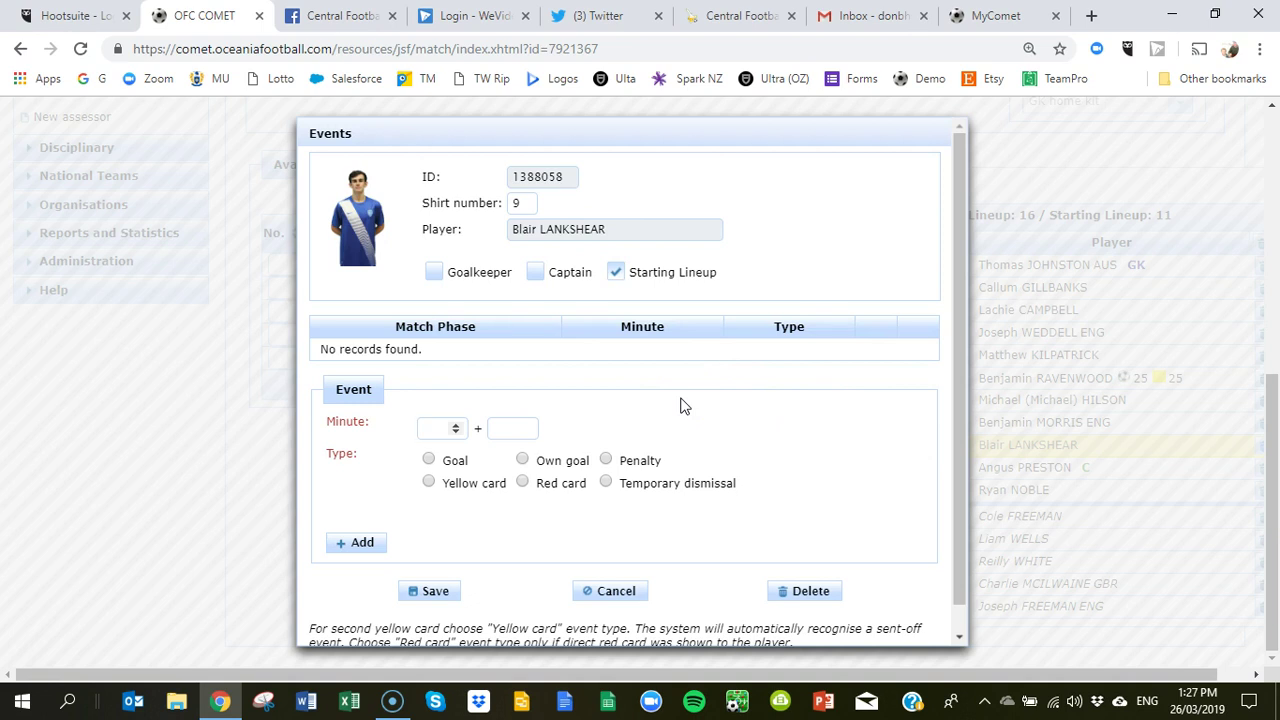
text(80)
click(607, 484)
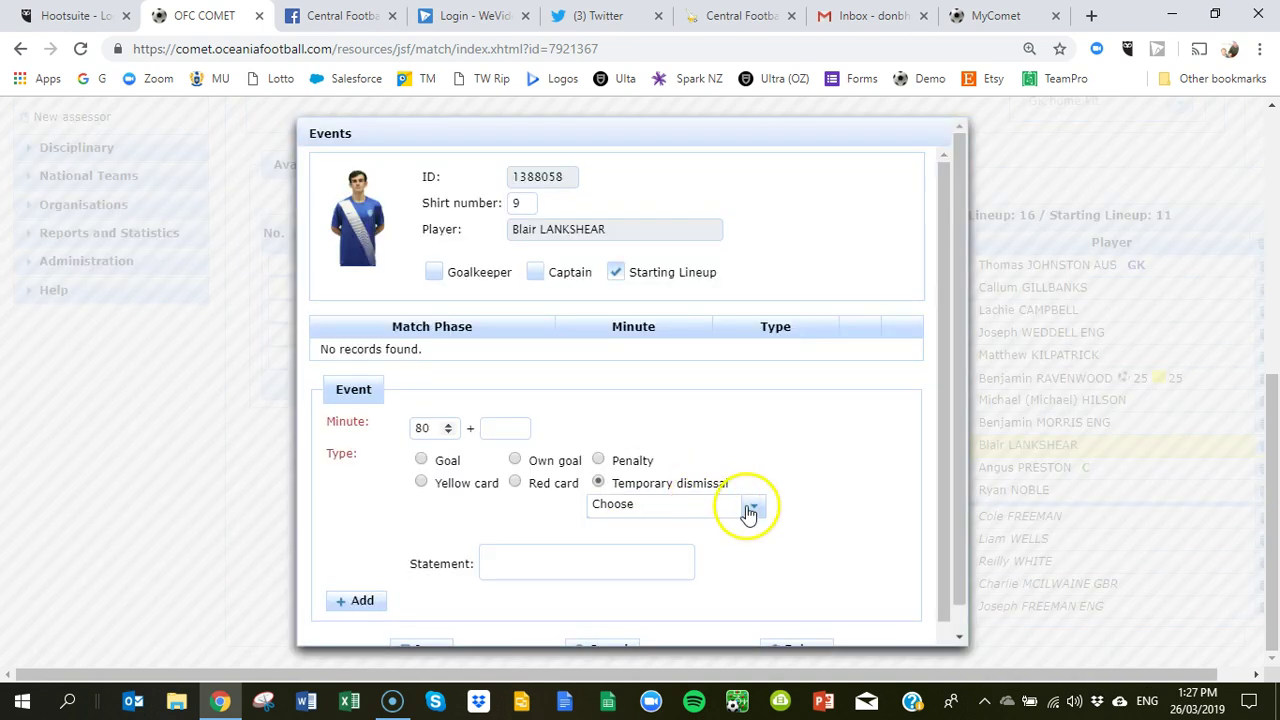
click(750, 510)
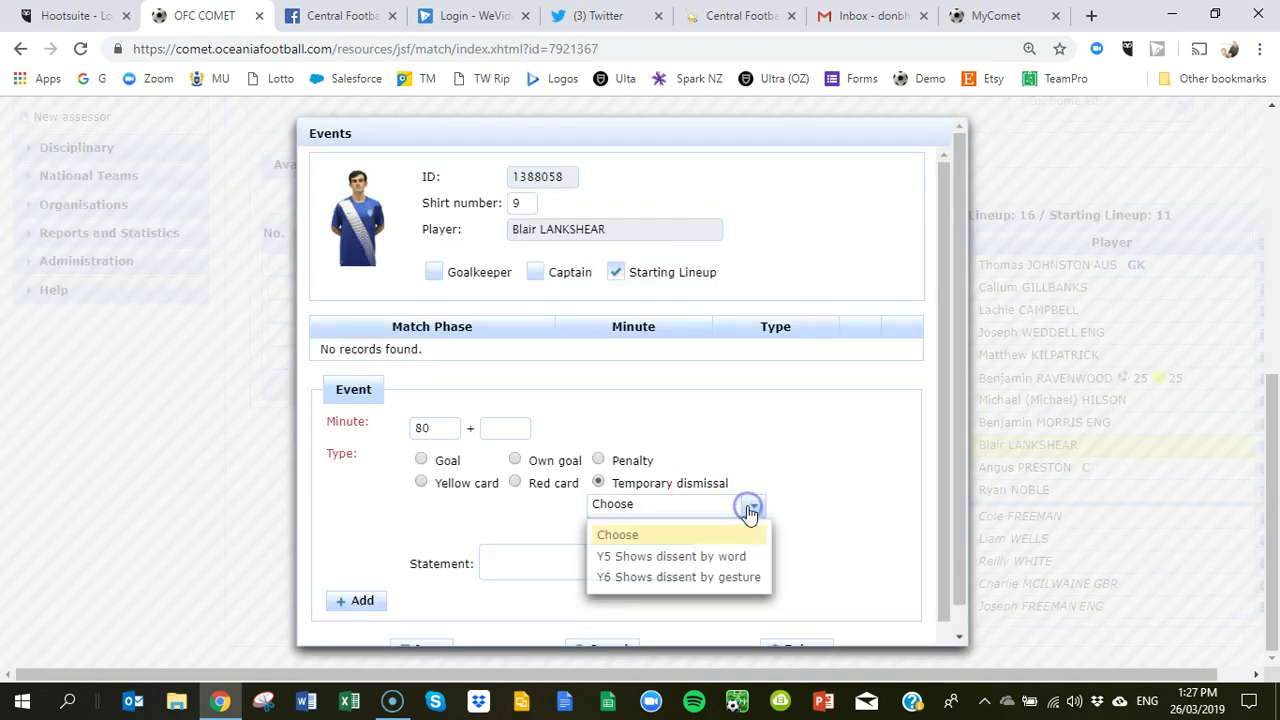
click(730, 557)
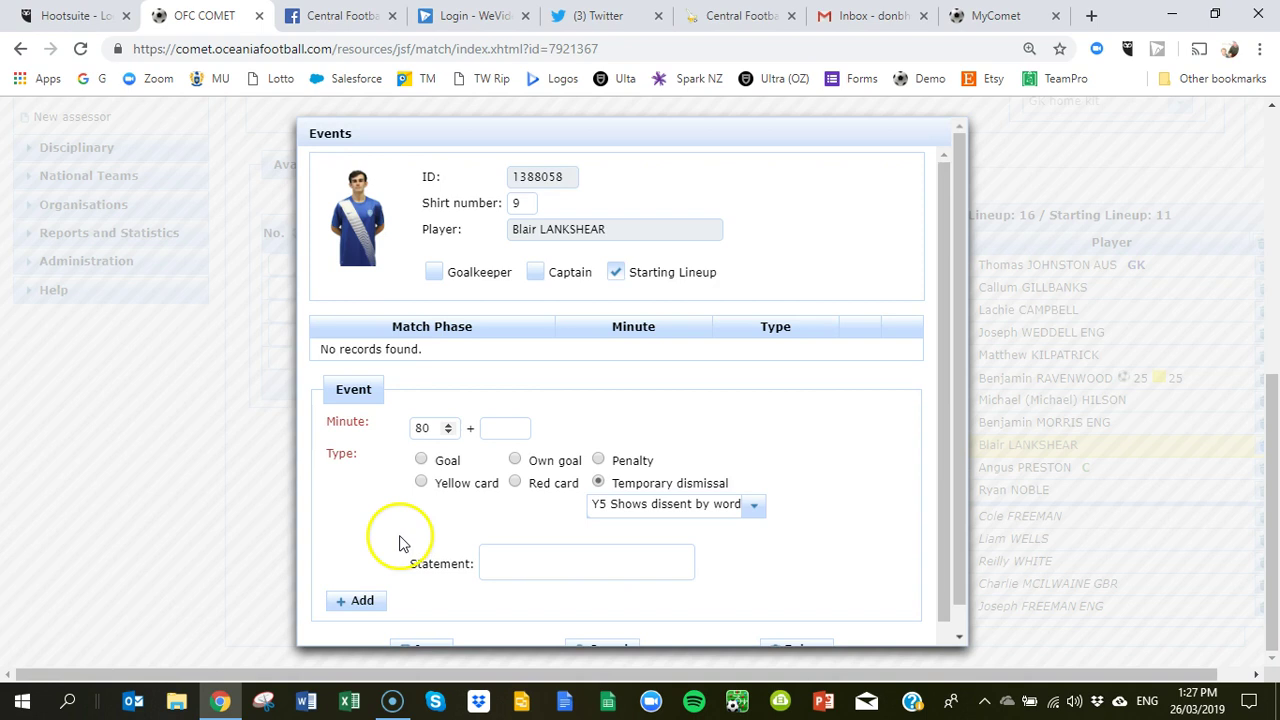
scroll(400, 543, down, 1)
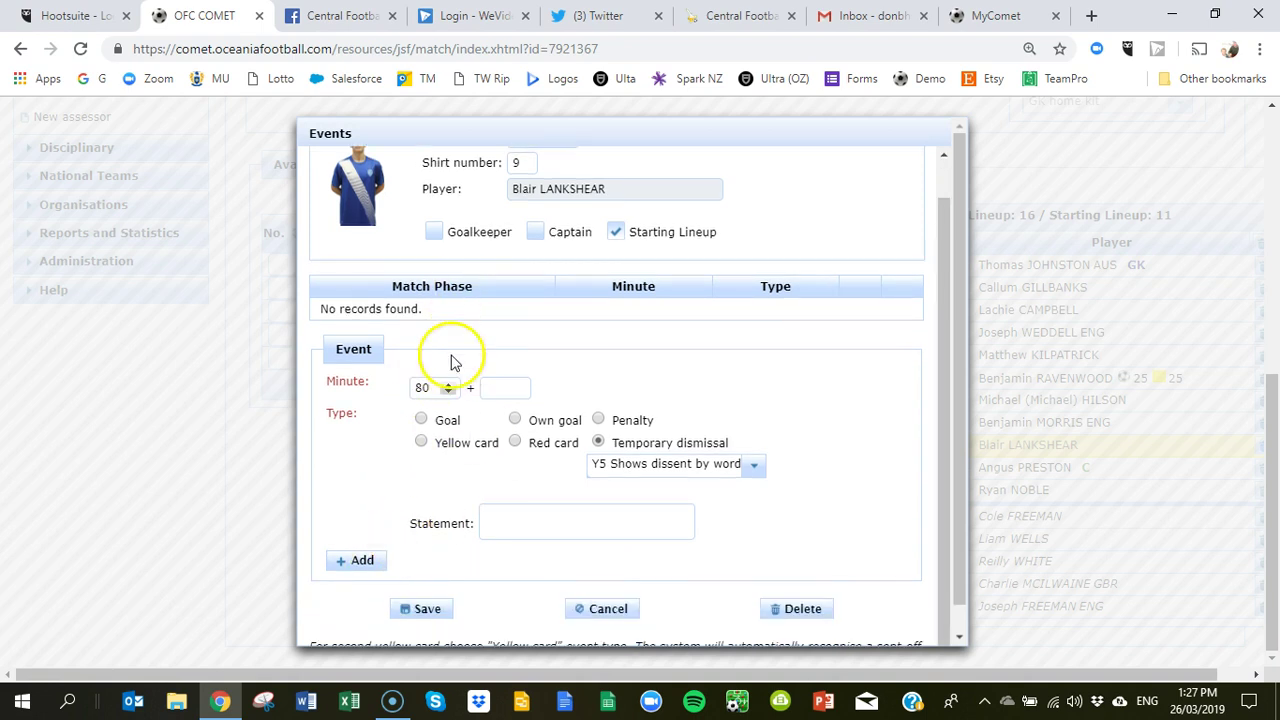
click(425, 610)
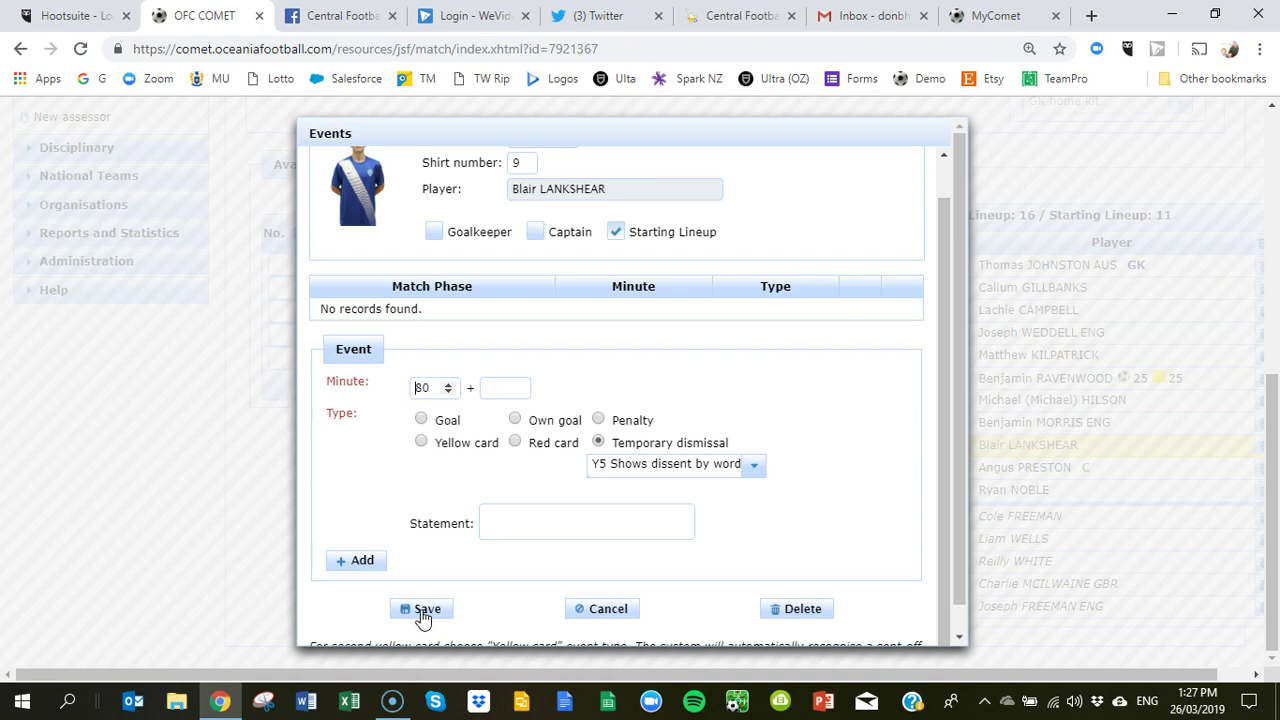
click(423, 612)
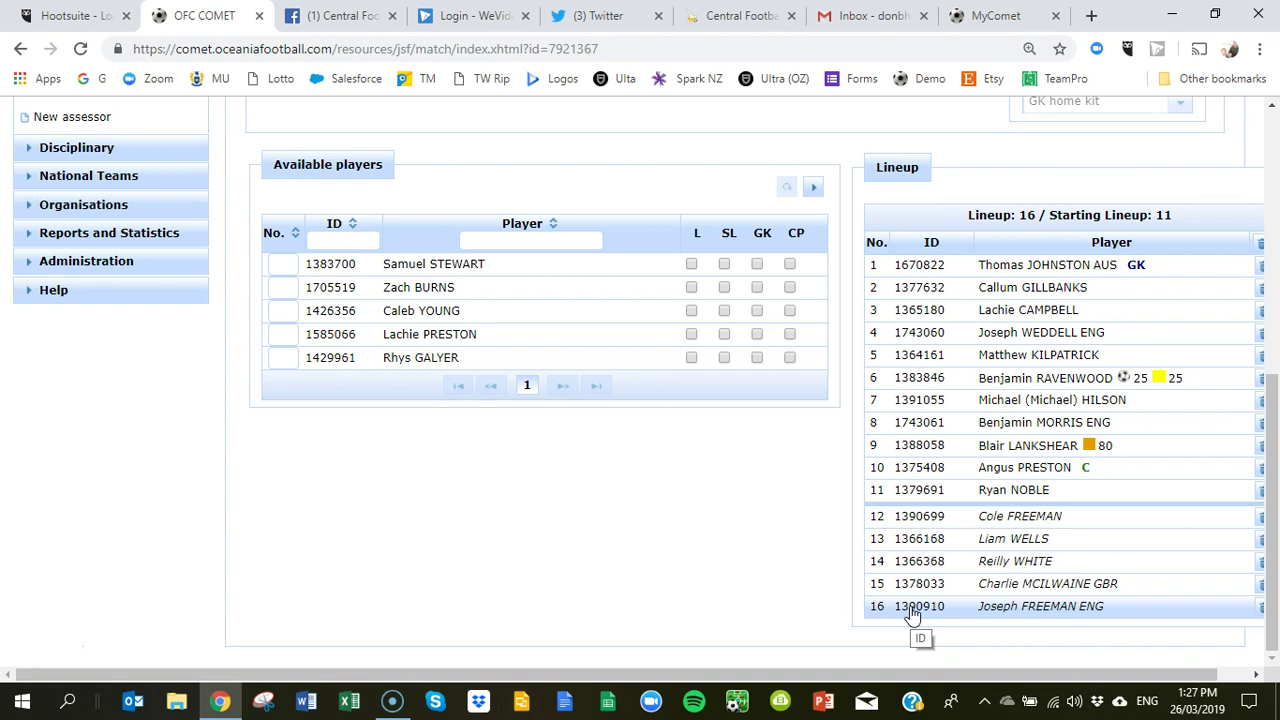
Start a substitution event in minute 70 for the reserve player wearing shirt number 12.
click(1025, 470)
click(1025, 548)
click(1022, 520)
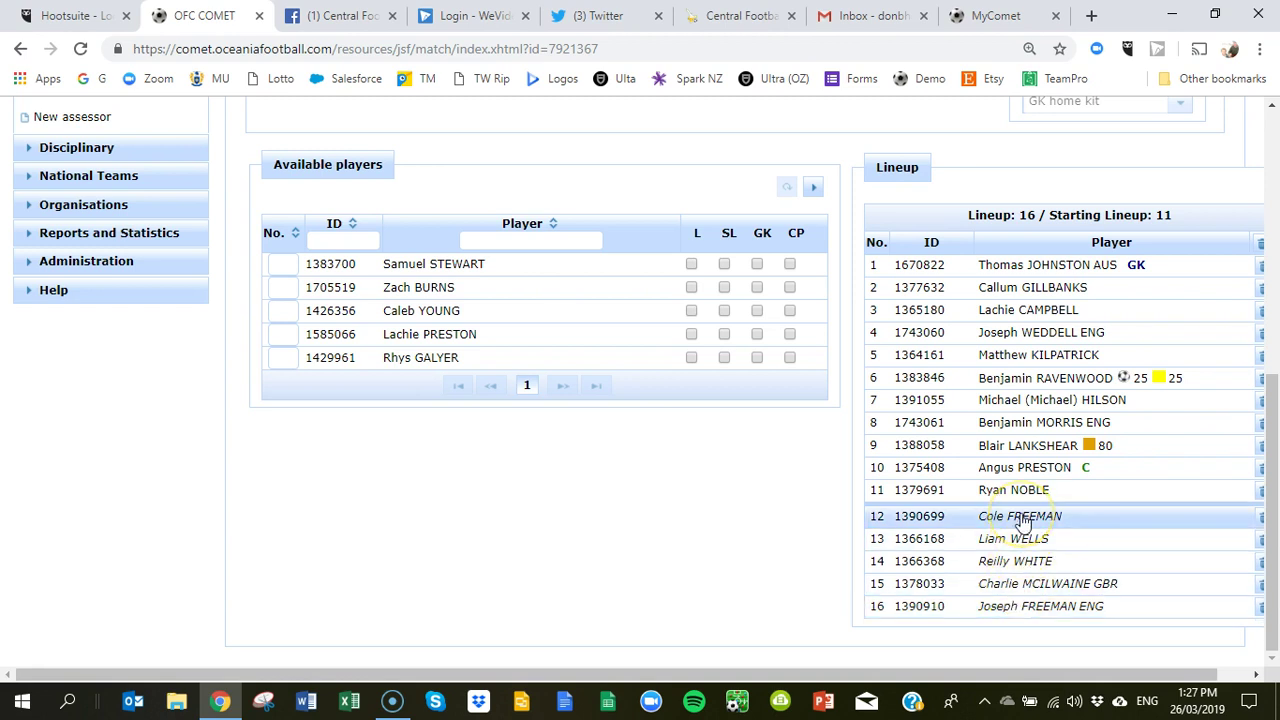
click(1022, 520)
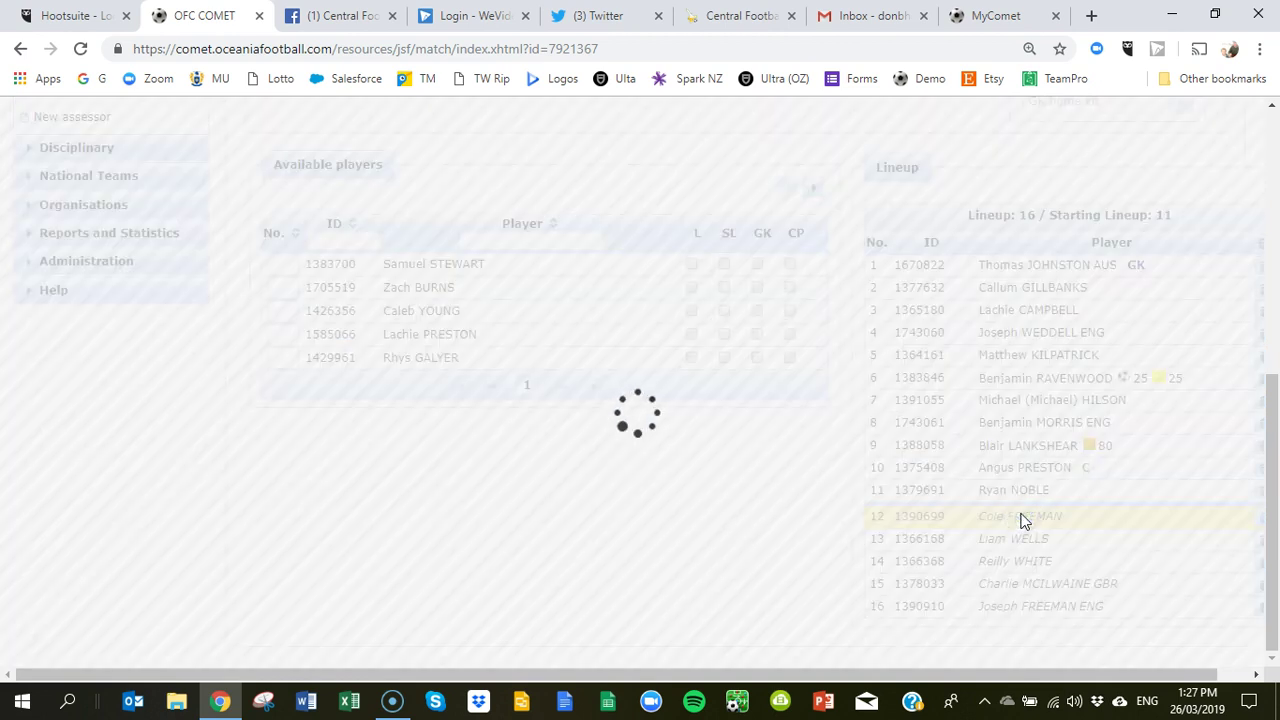
text(70)
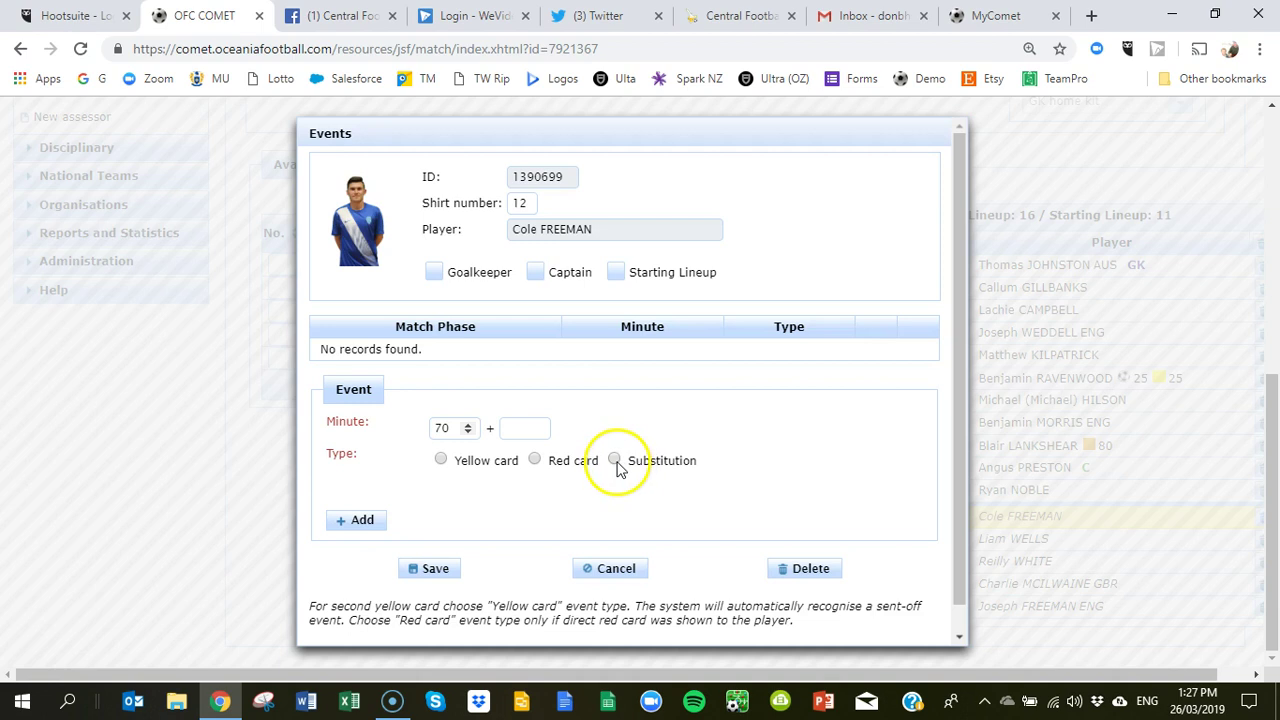
click(614, 466)
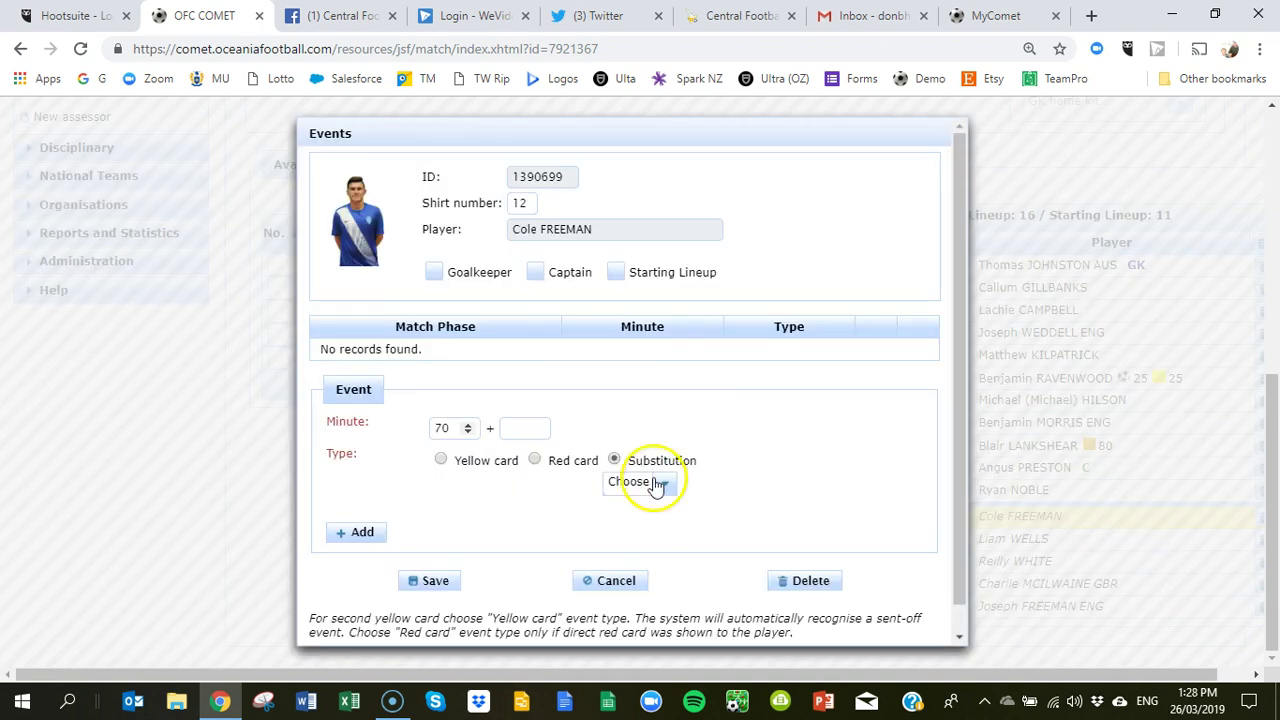
Try to choose player number 11 as the one replaced and save the substitution.
click(658, 483)
scroll(675, 388, down, 2)
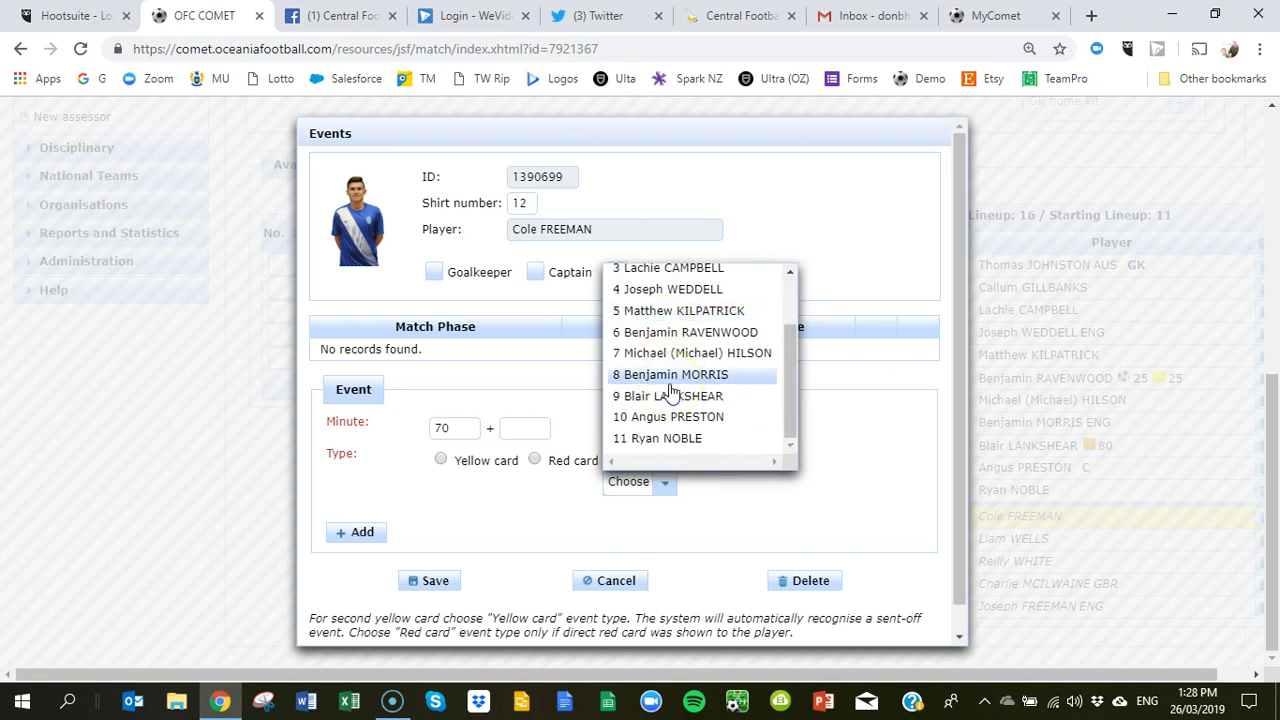
click(686, 438)
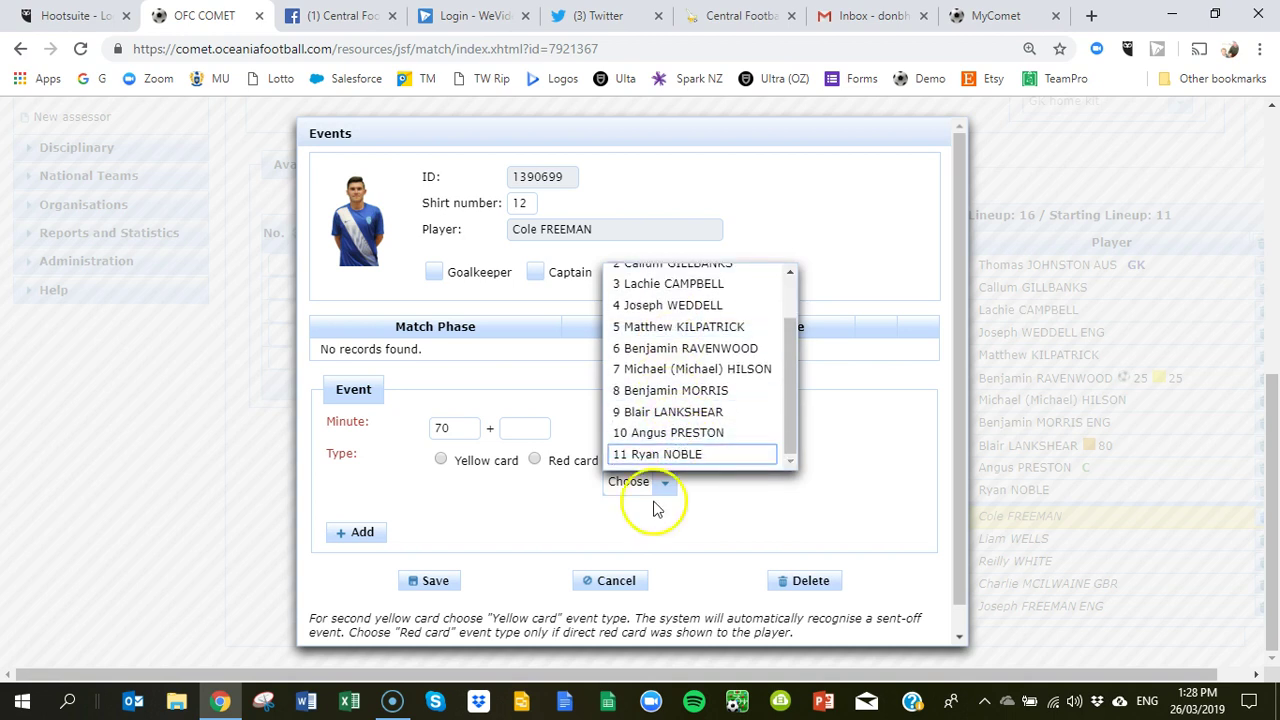
click(428, 586)
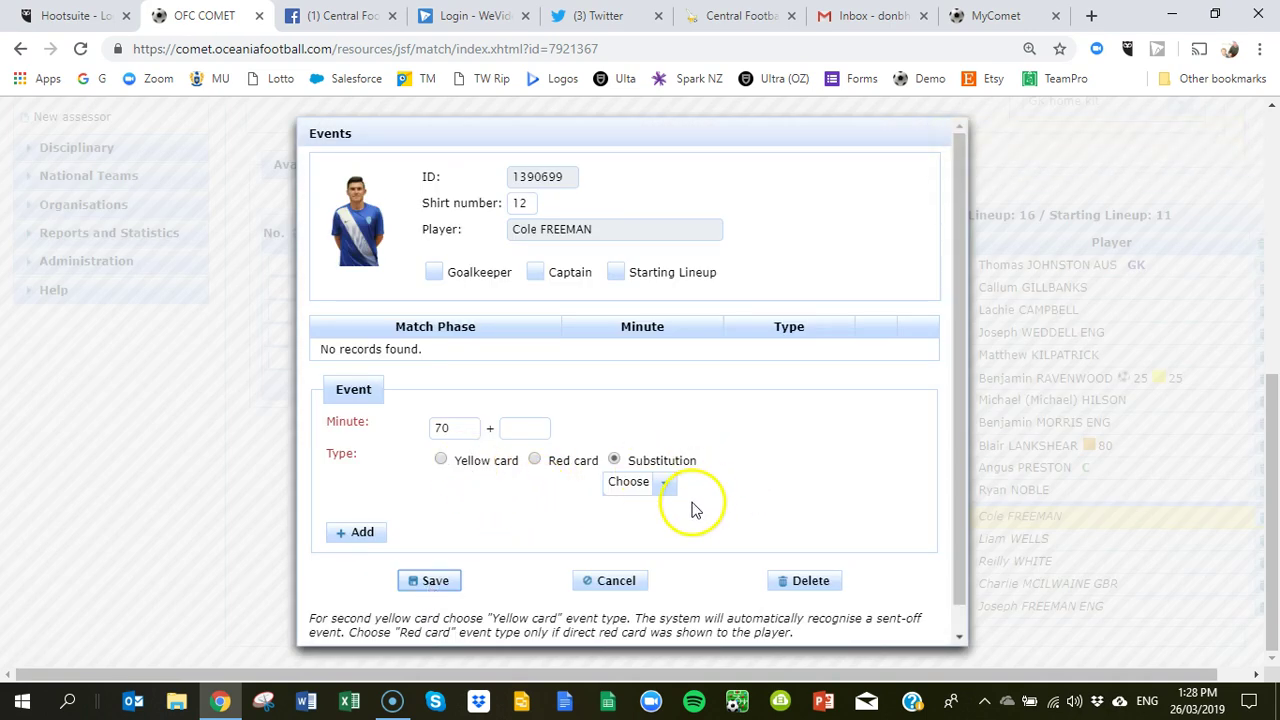
Select player number 11 as the one being substituted off and save the event.
click(664, 483)
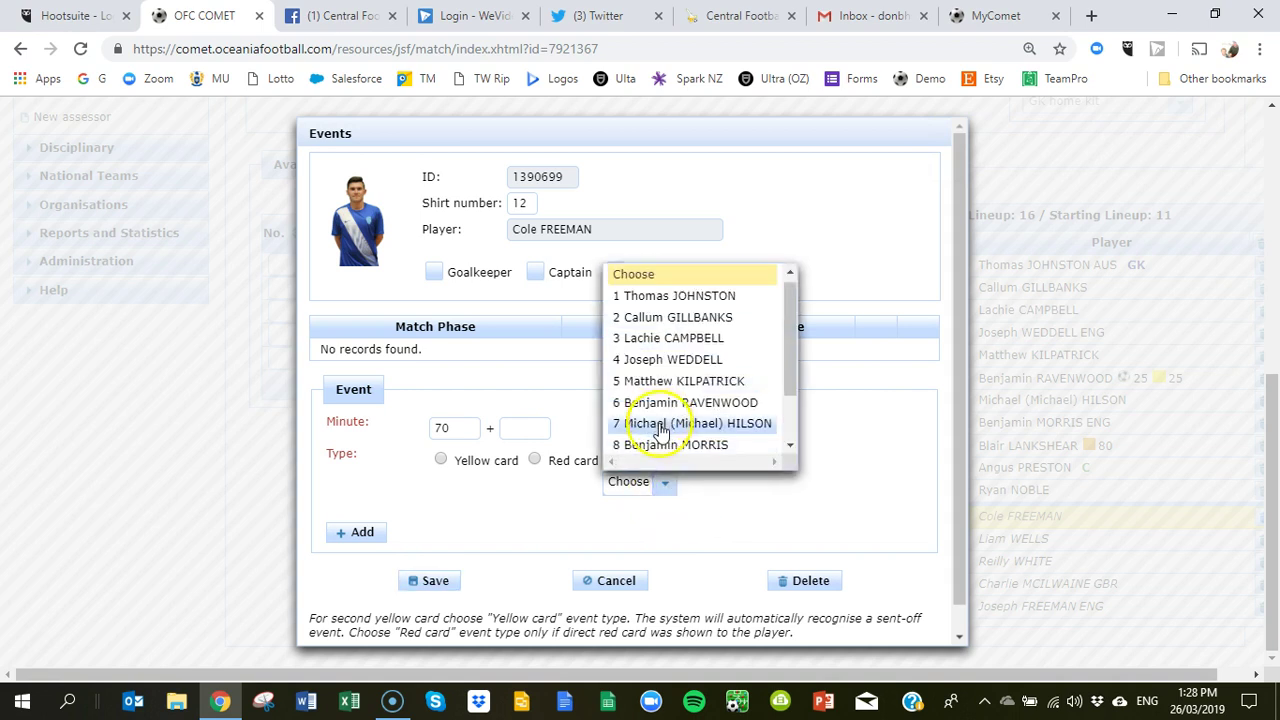
scroll(663, 430, down, 1)
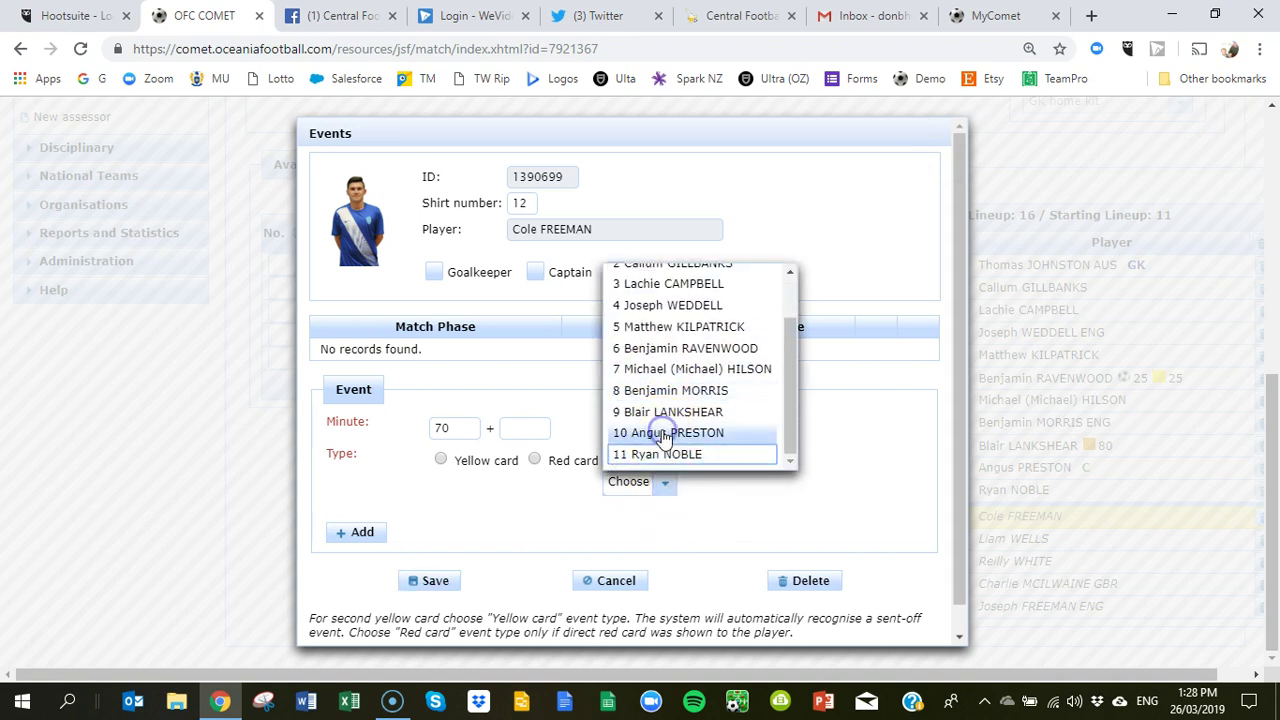
click(662, 453)
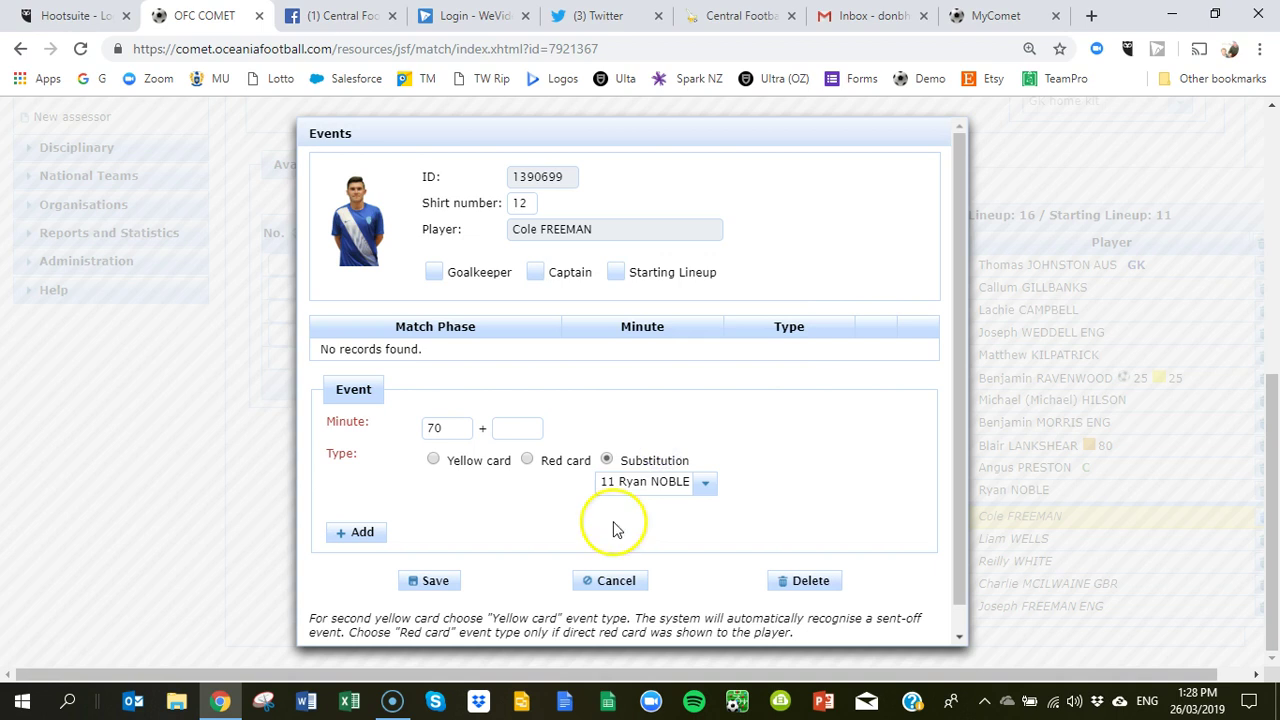
click(426, 584)
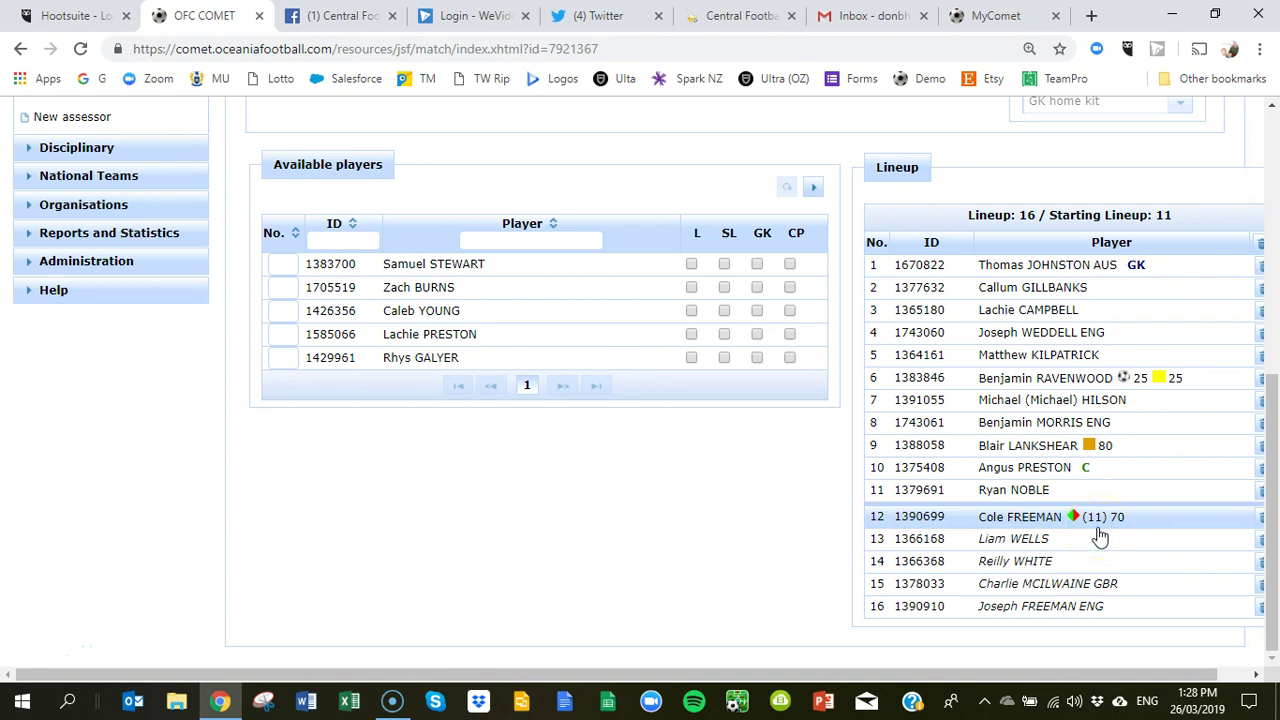
Start an own goal event in minute 90 for the lineup player wearing shirt number 2.
click(1012, 294)
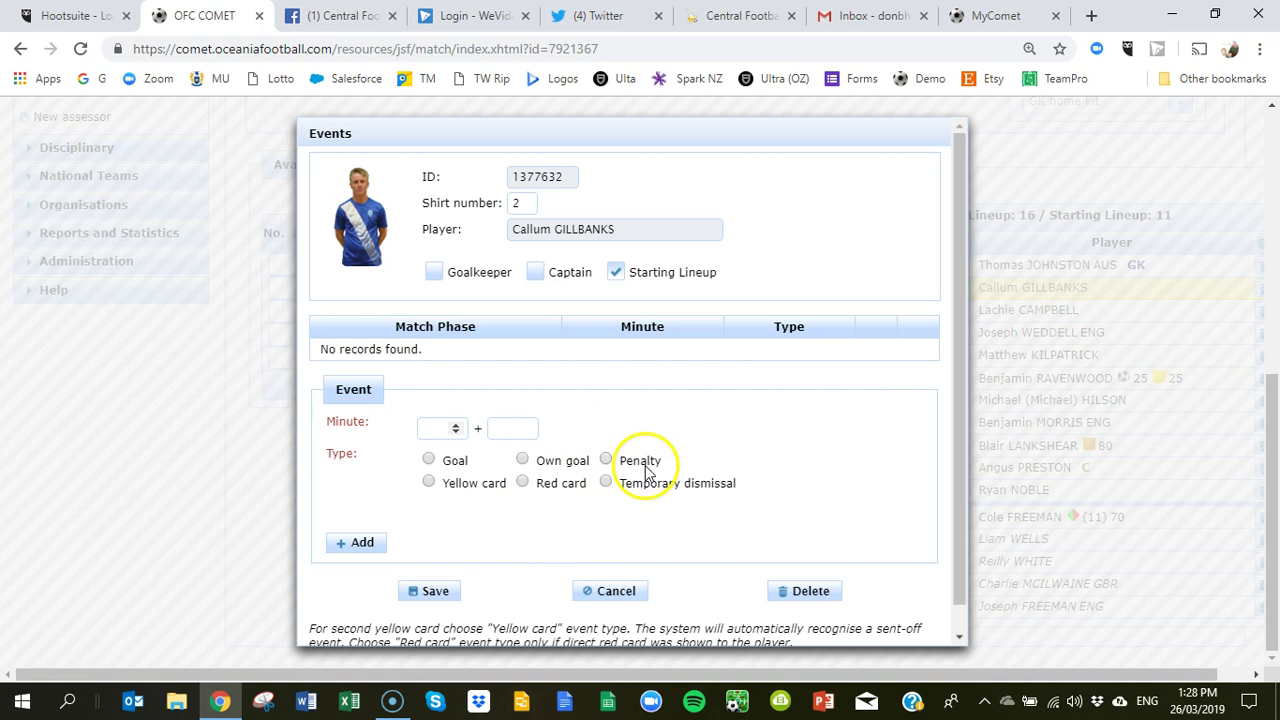
click(523, 461)
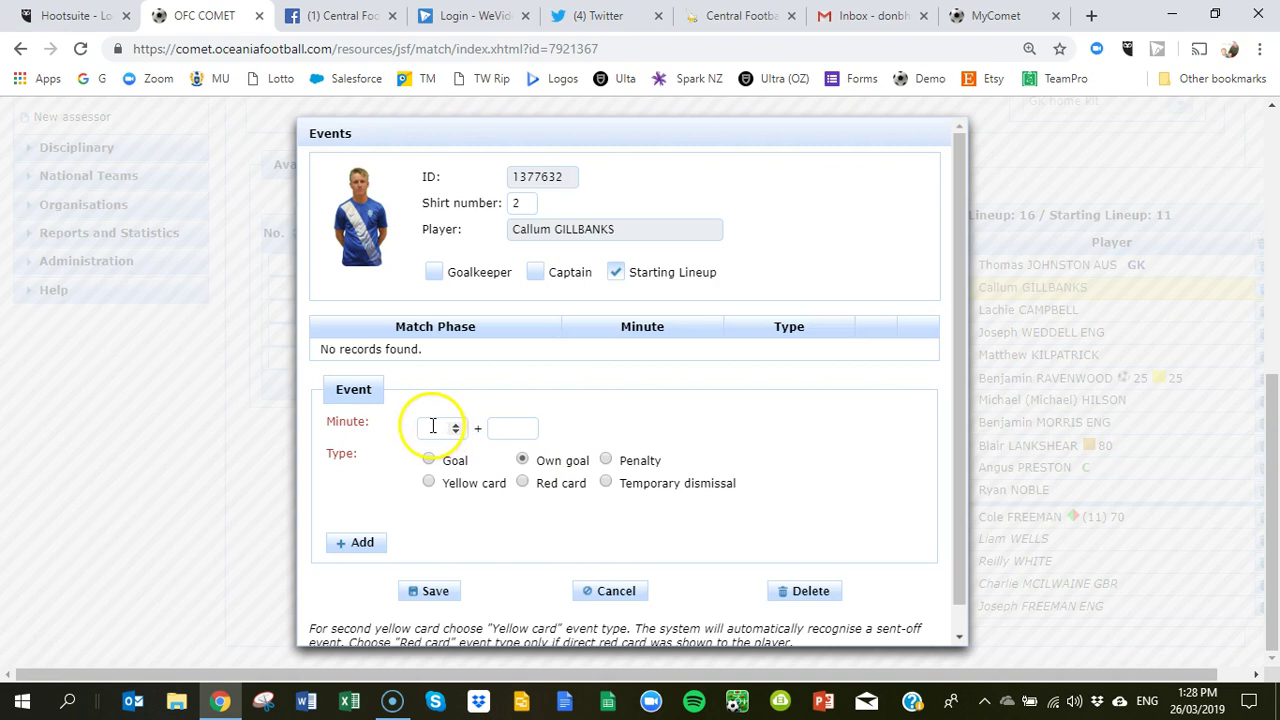
click(431, 426)
click(517, 430)
click(435, 427)
text(90)
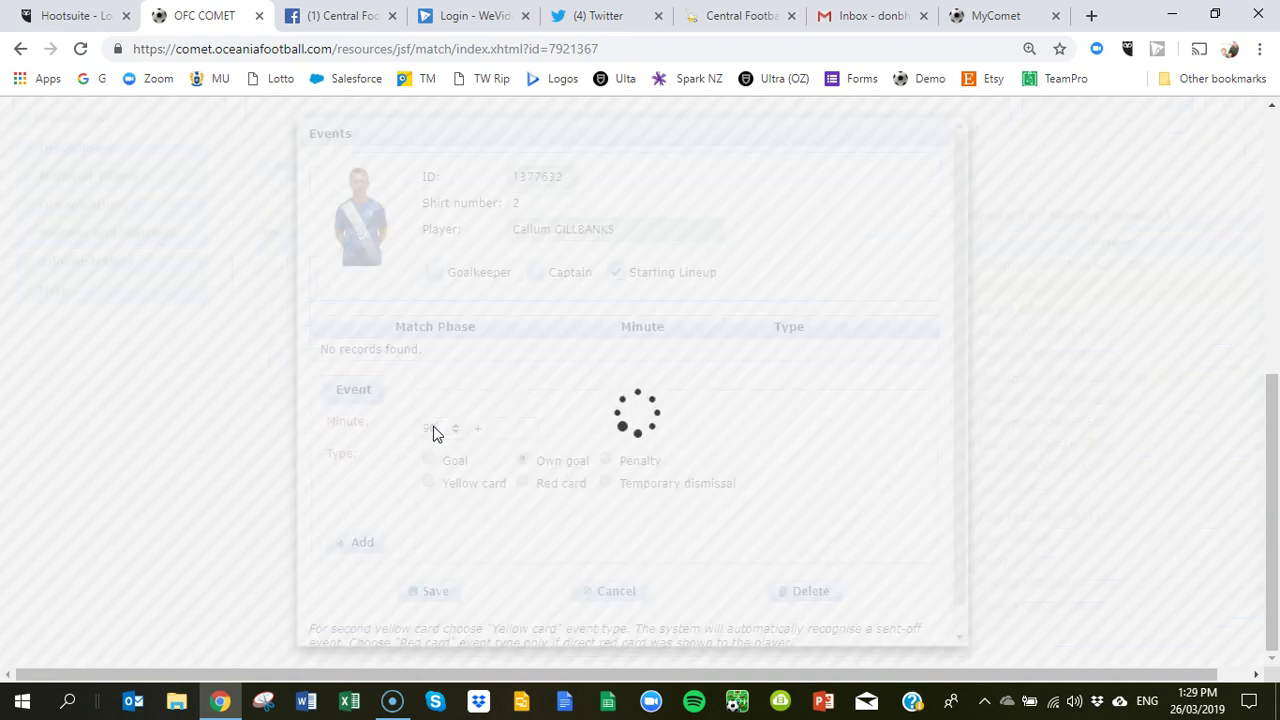
Set the own goal's added time to 3 minutes and save the event.
click(509, 428)
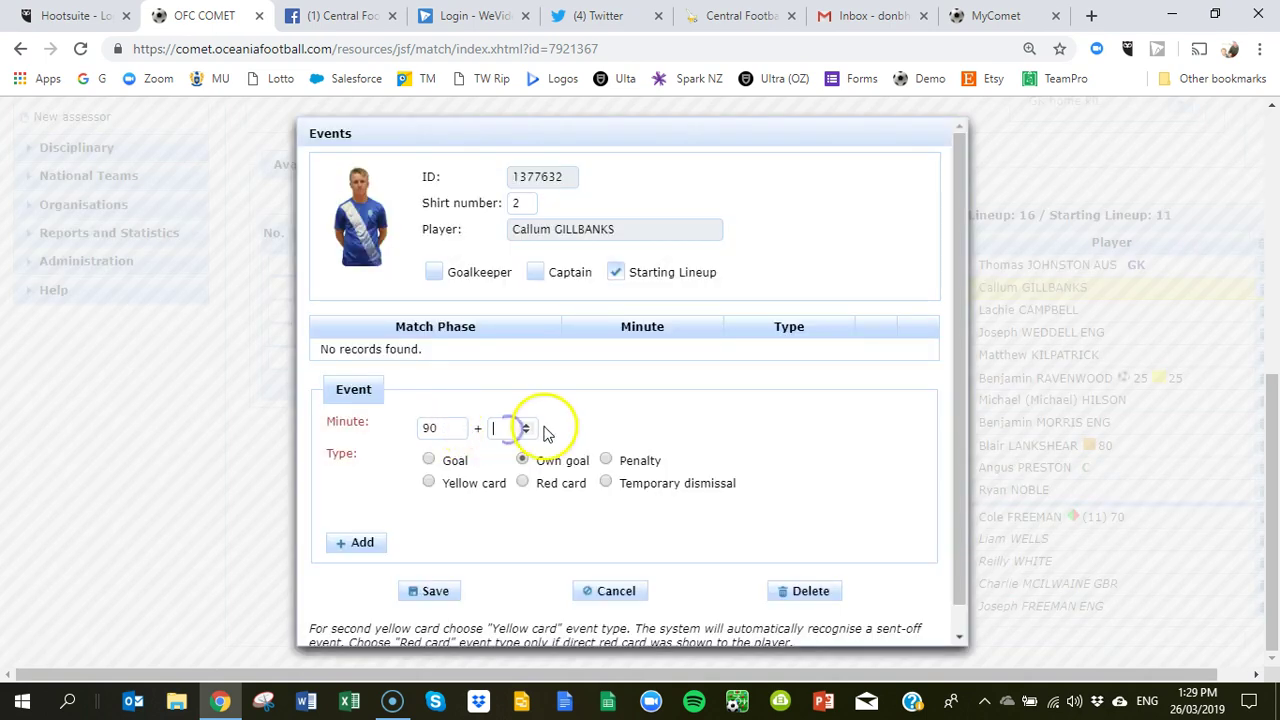
click(528, 425)
click(528, 425)
click(528, 425)
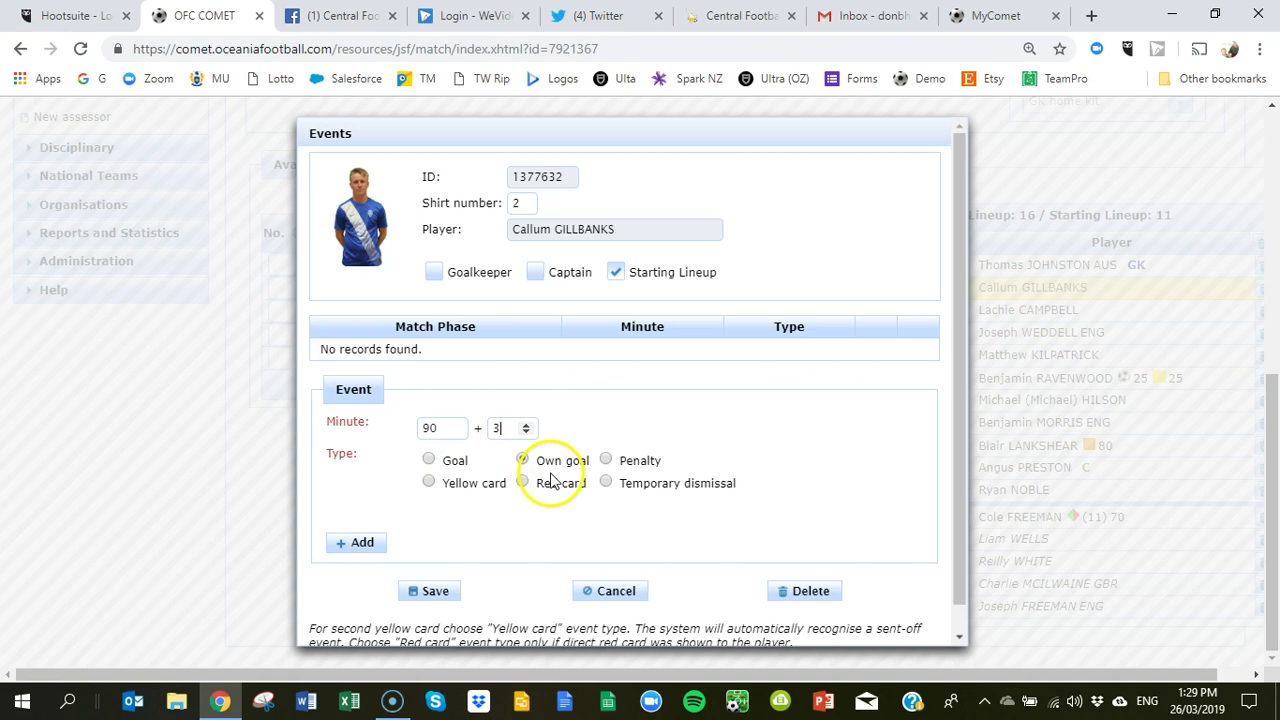
click(433, 592)
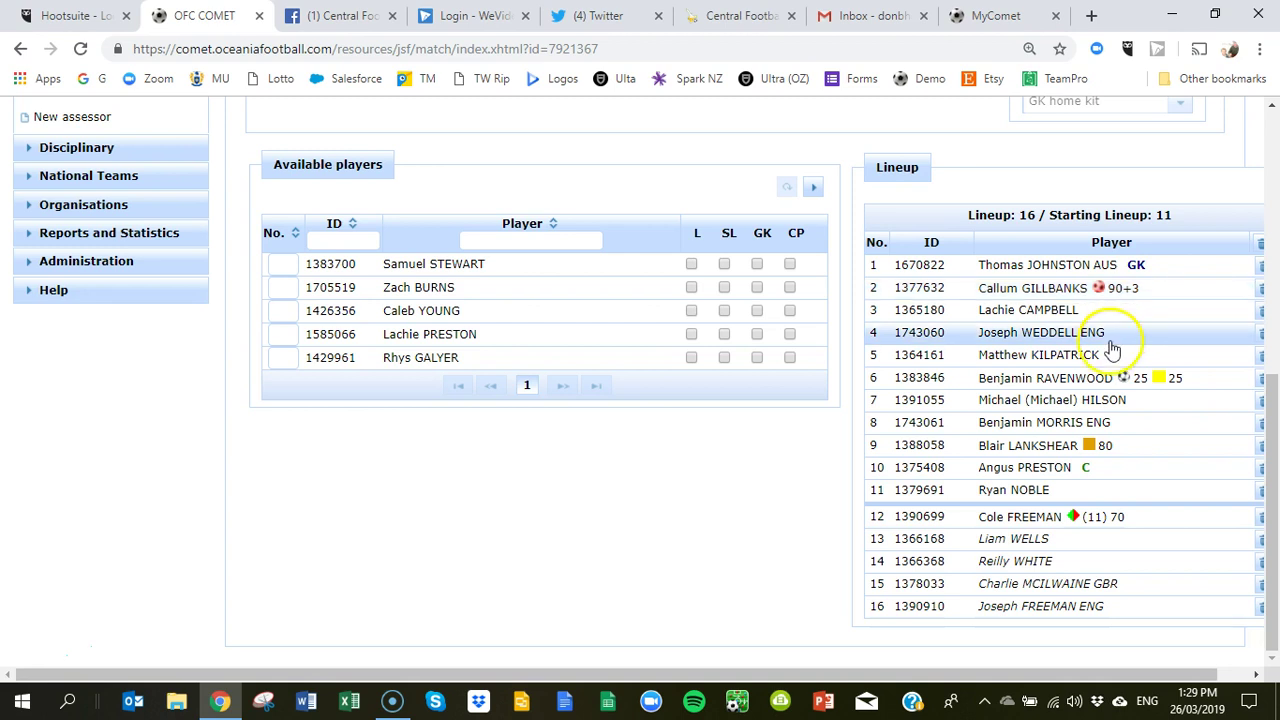
drag(1114, 341, 1098, 358)
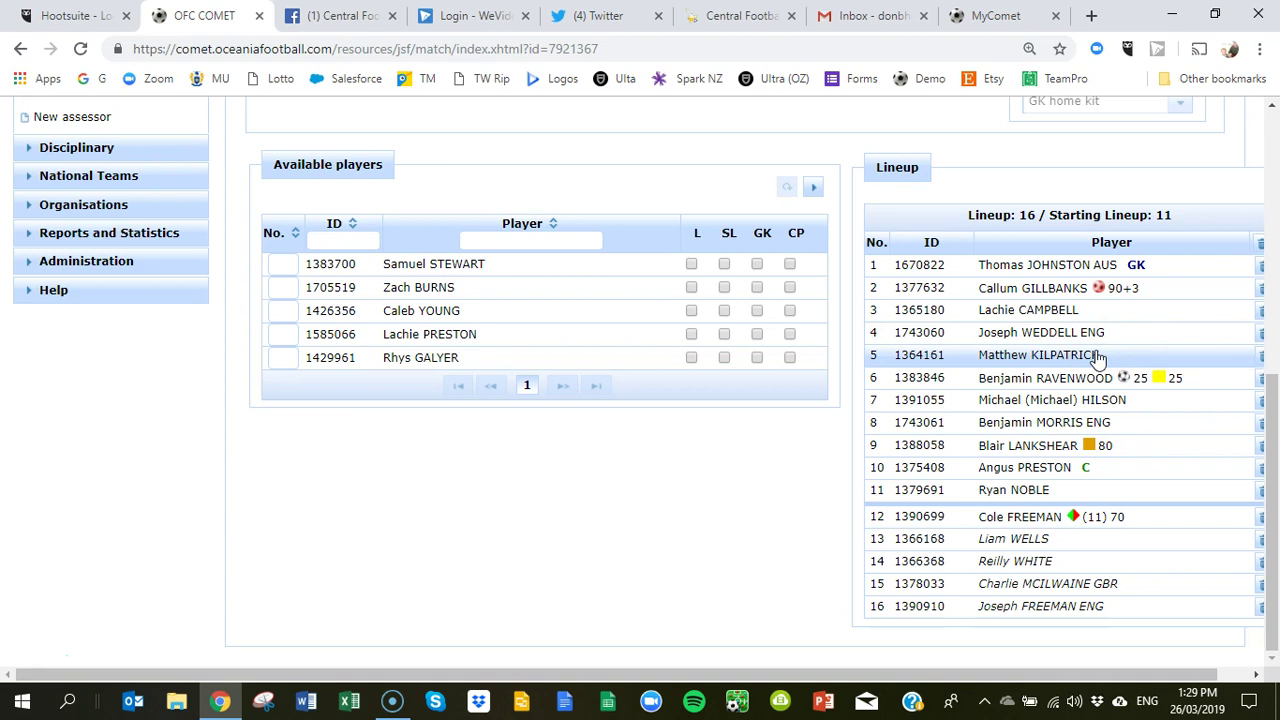
scroll(1098, 358, up, 4)
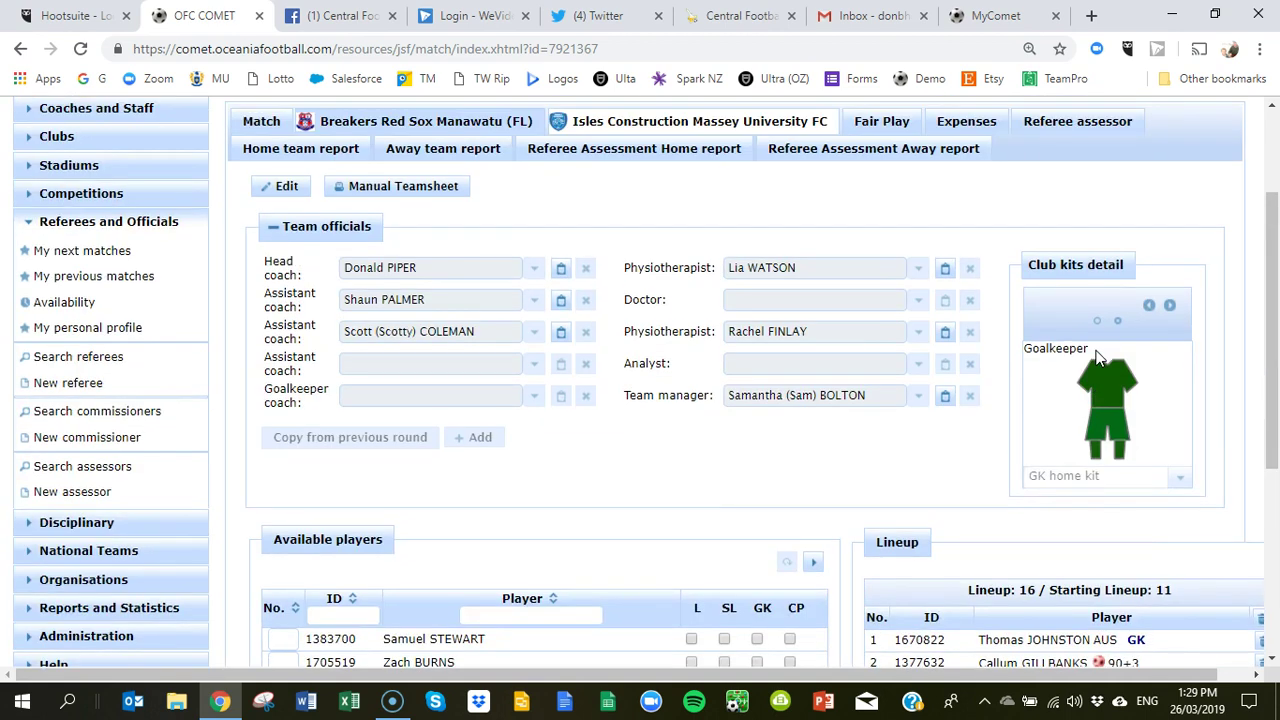
Open the Breakers Red Sox Manawatu (FL) team page and look over its officials and lineup sections.
scroll(1098, 358, up, 2)
click(466, 288)
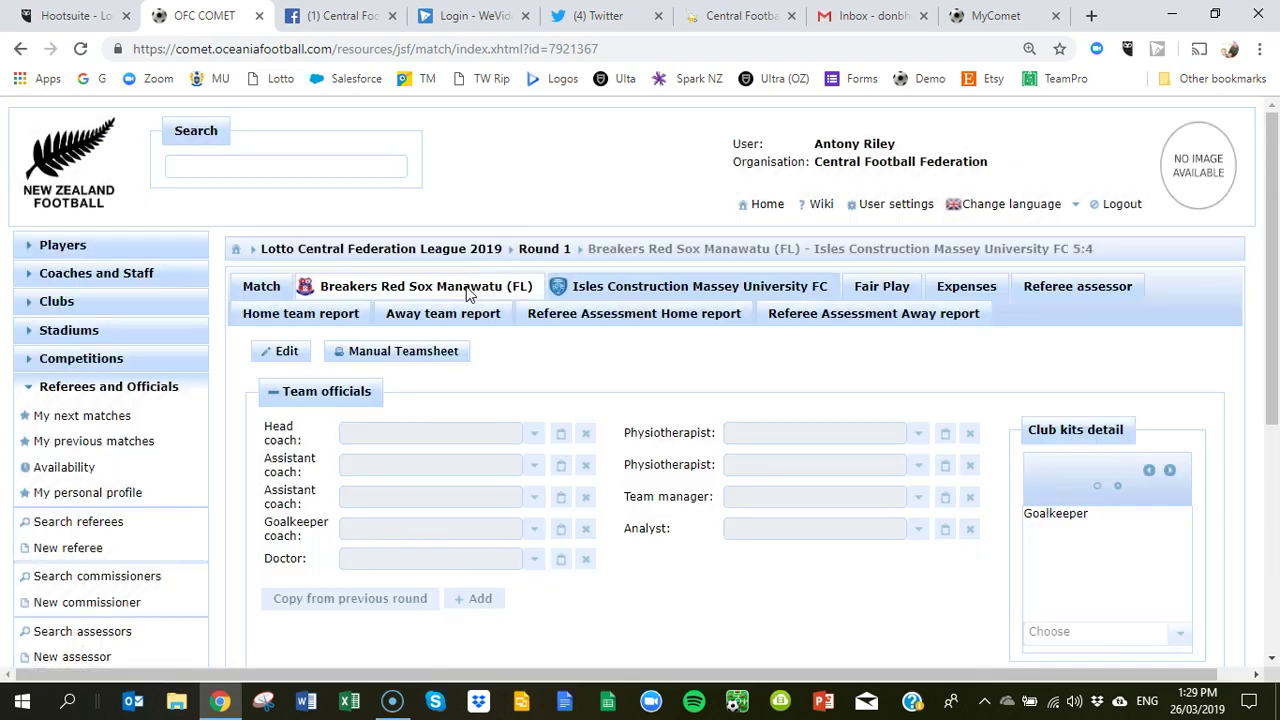
scroll(480, 315, down, 2)
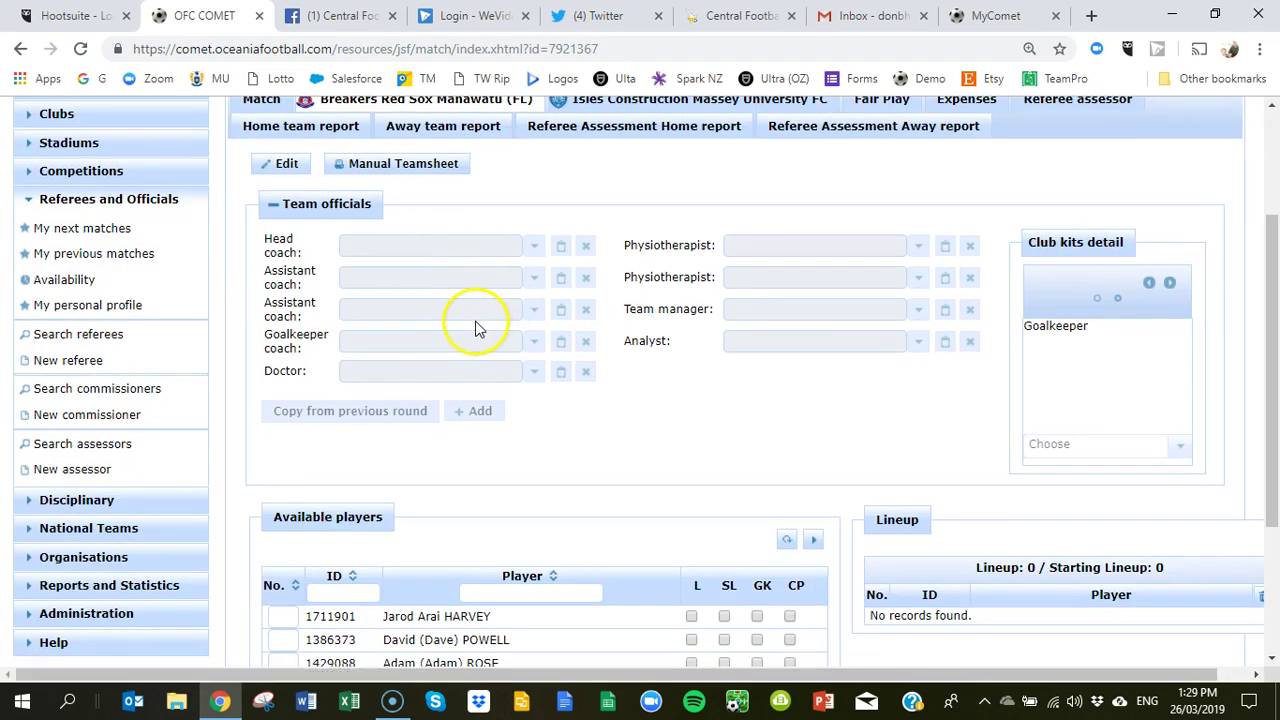
scroll(478, 327, up, 2)
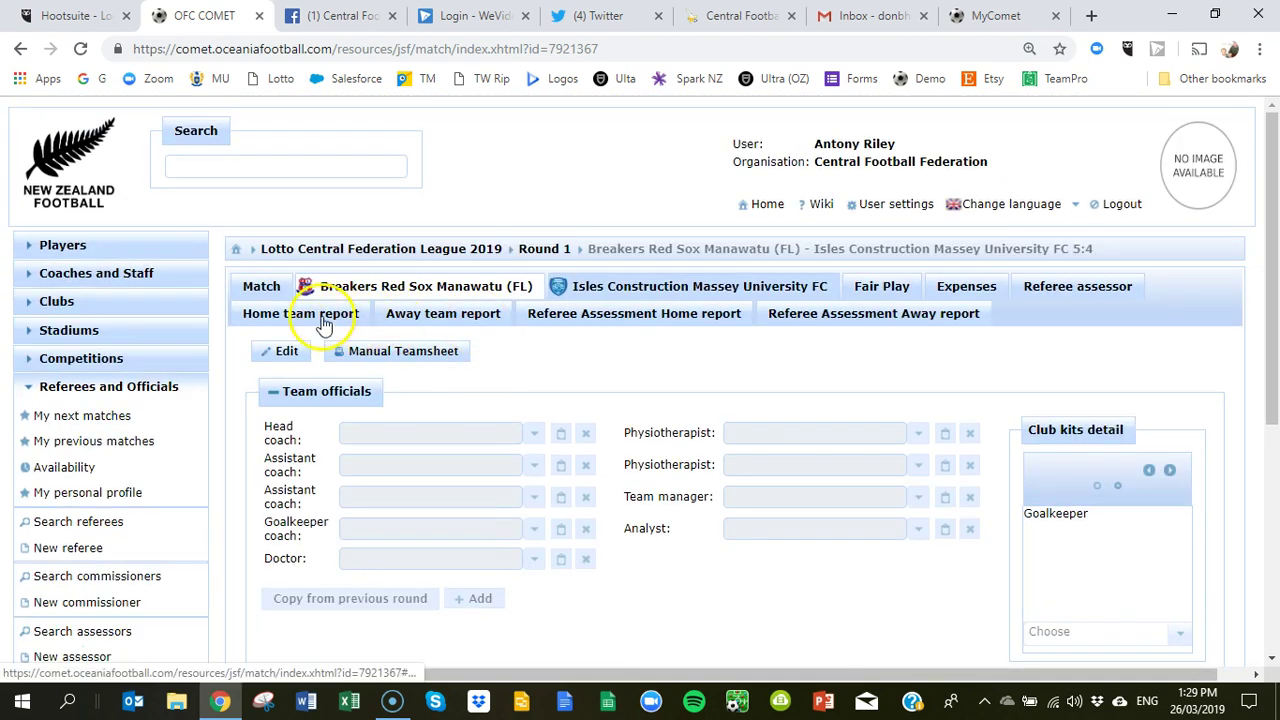
Generate the printable match report from the match overview, review the recorded events from start to end, and close the report.
click(262, 290)
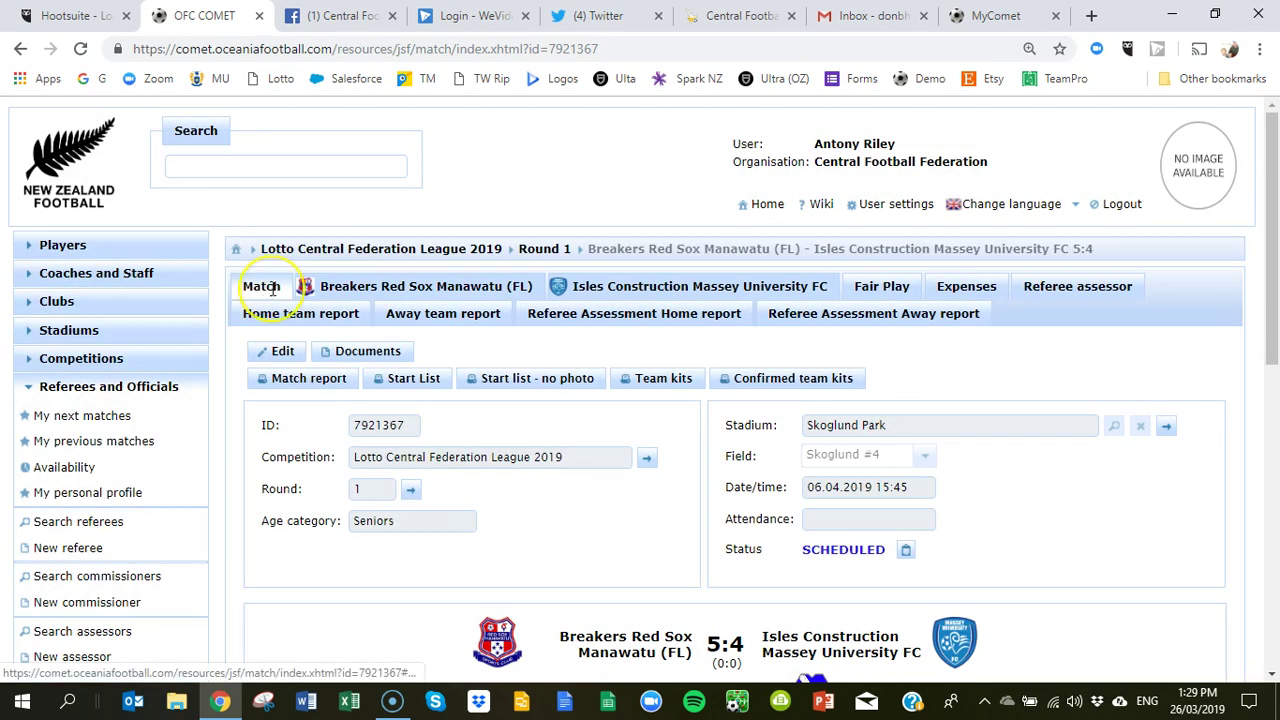
click(300, 380)
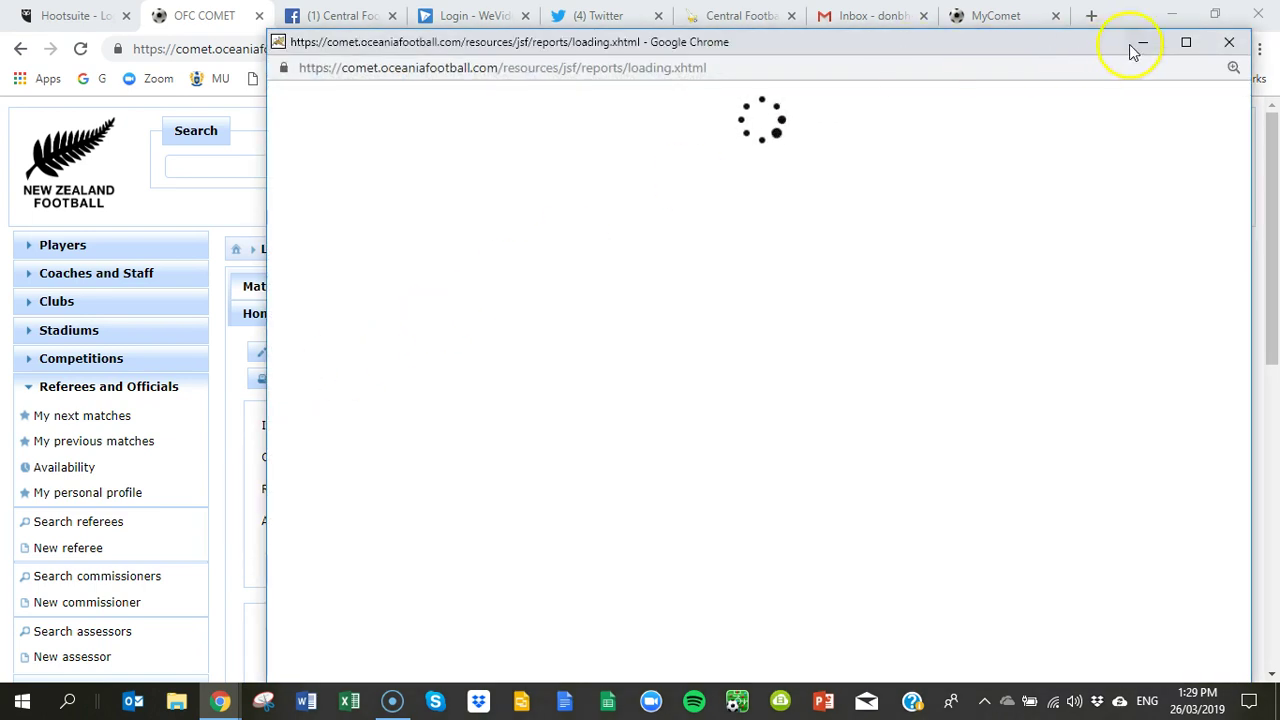
click(1186, 44)
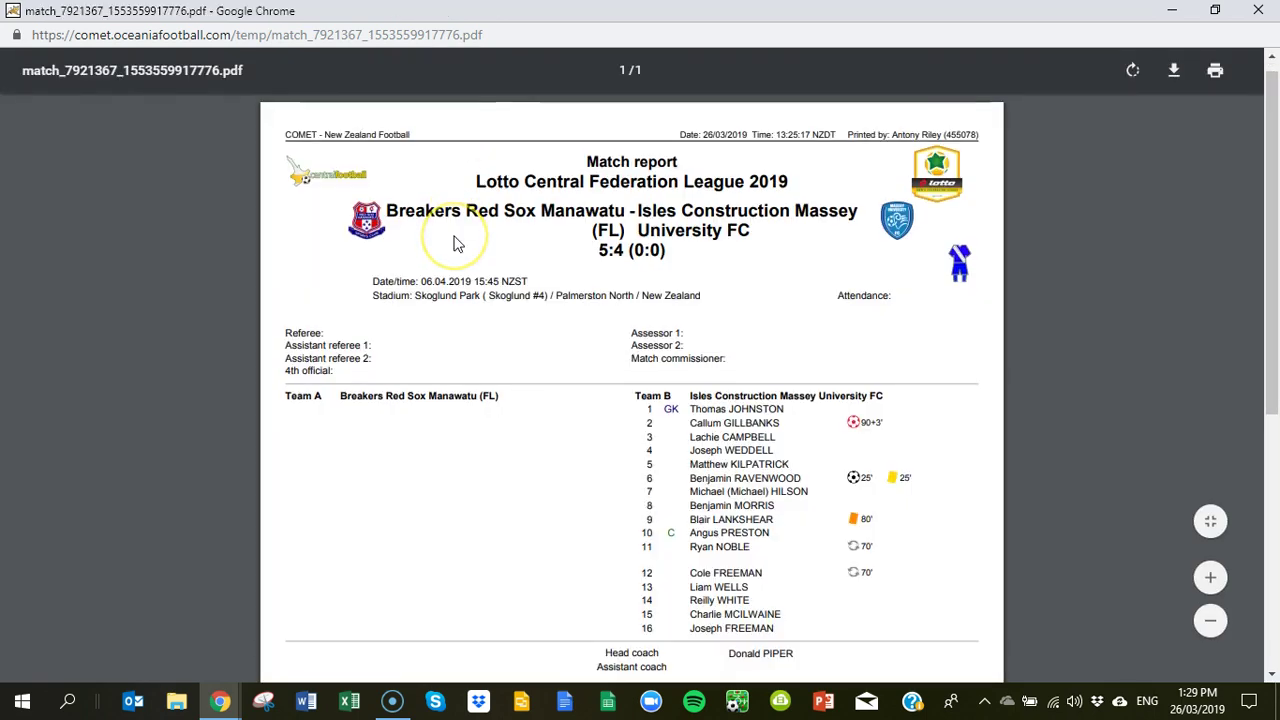
scroll(453, 244, down, 4)
scroll(453, 244, down, 1)
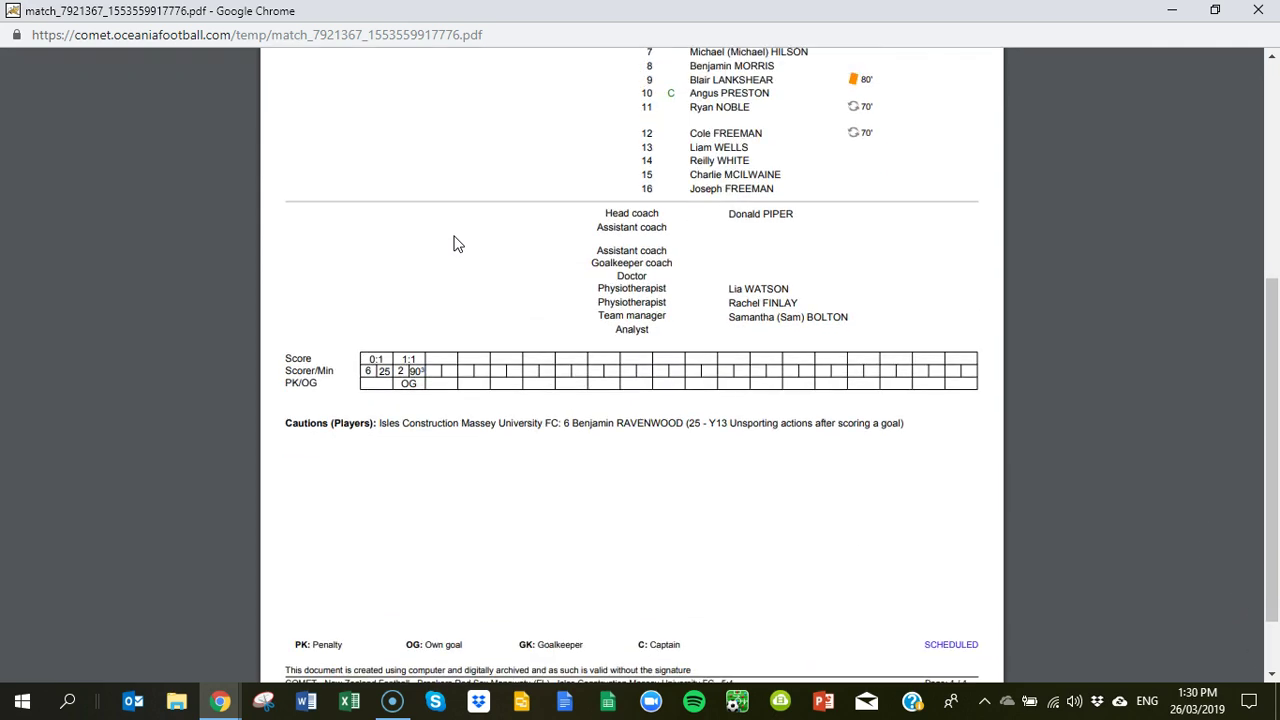
scroll(453, 244, up, 5)
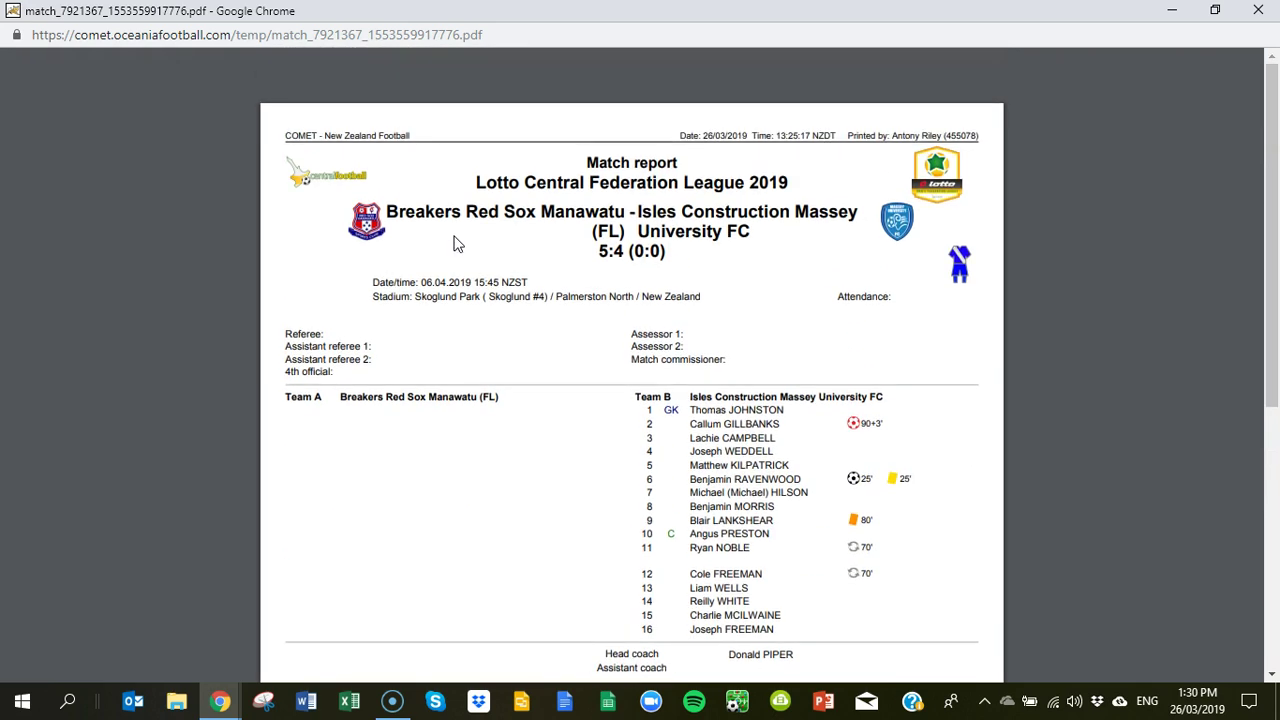
click(1258, 10)
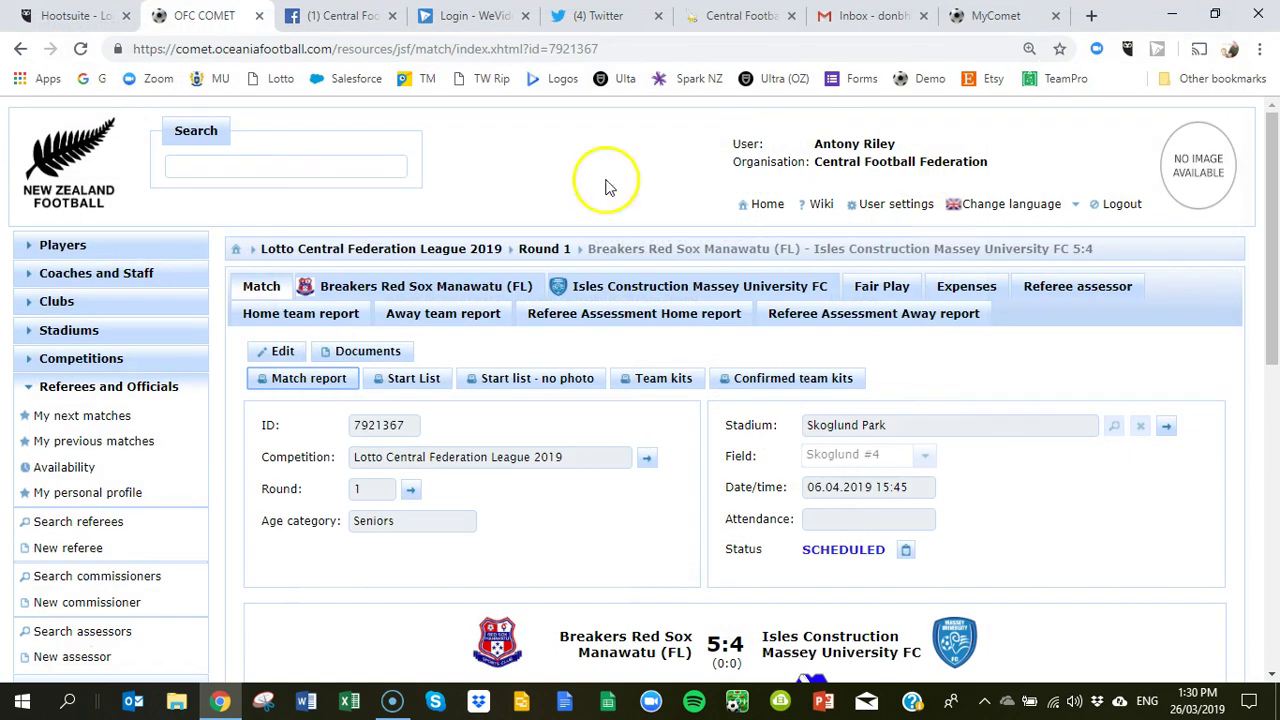
click(300, 246)
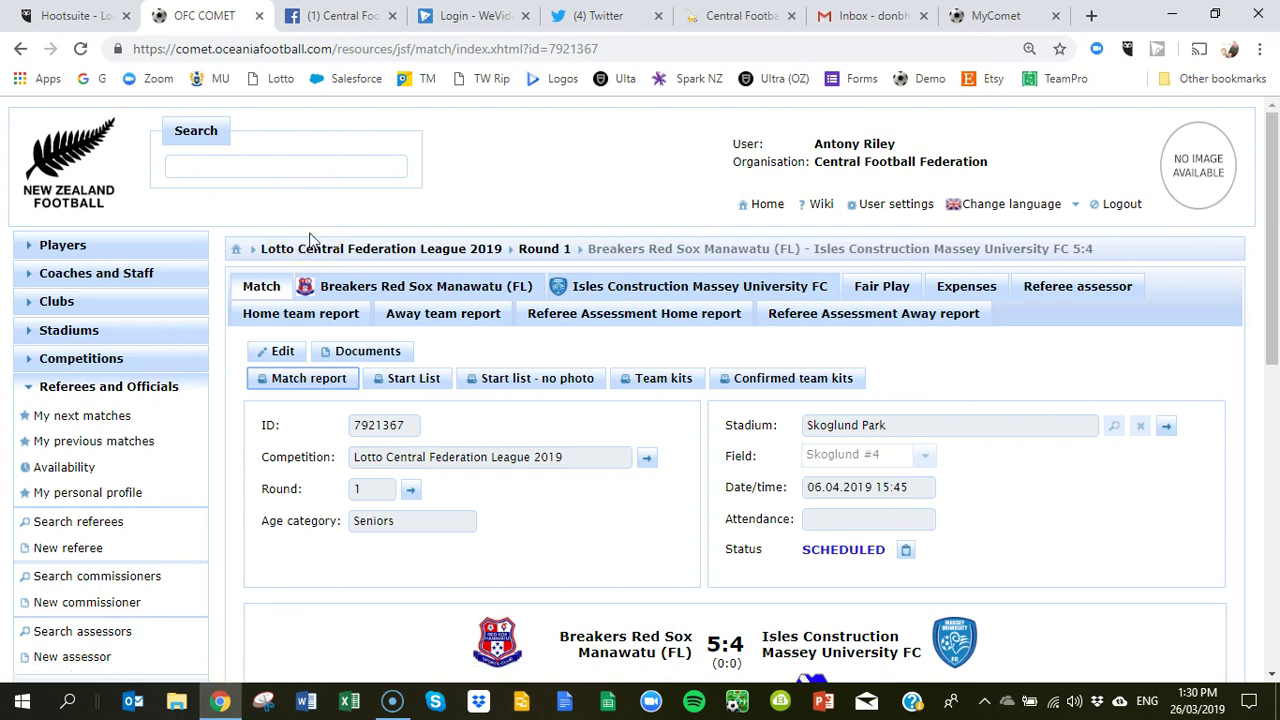